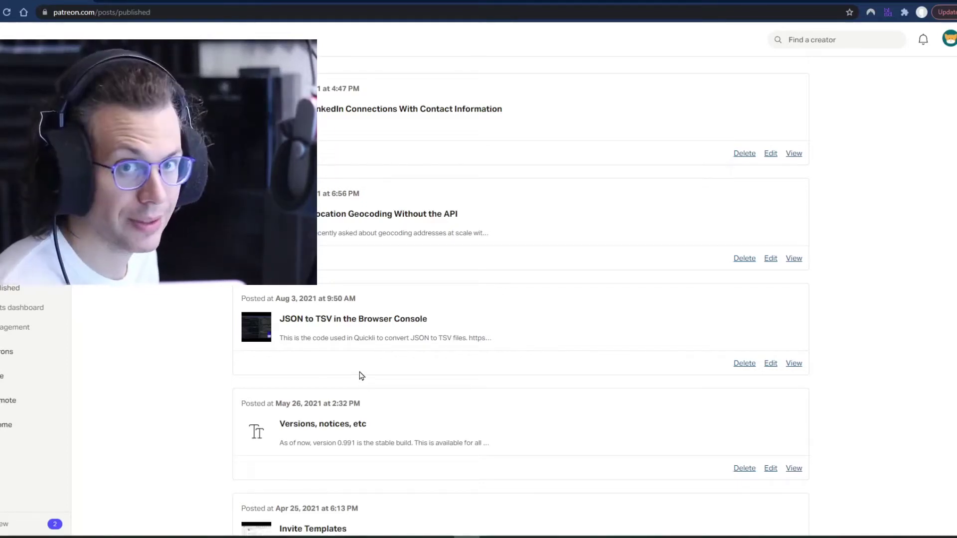
# - Open the 'Versions, notices, etc' Patreon post and review its stable-build notes
pyautogui.click(323, 424)
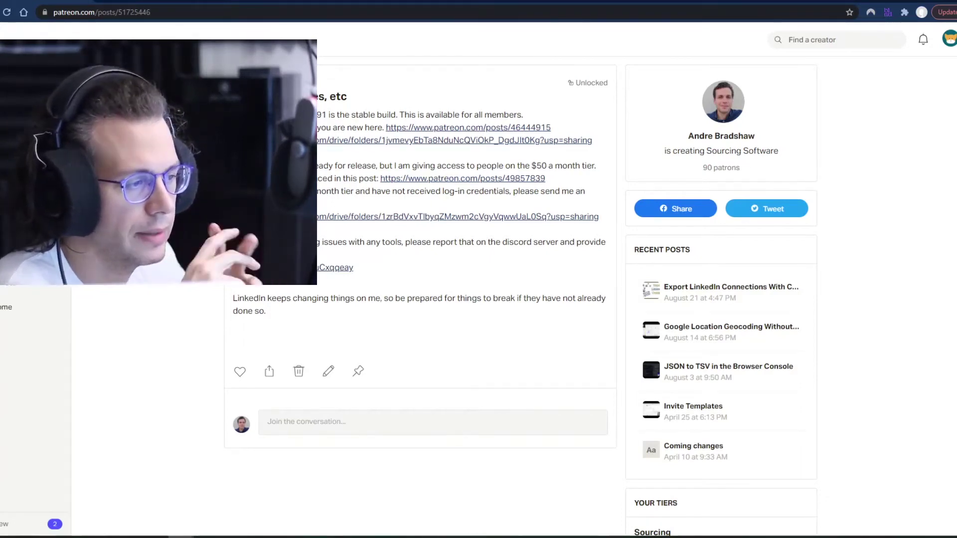
pyautogui.moveTo(232, 115); pyautogui.dragTo(387, 124)
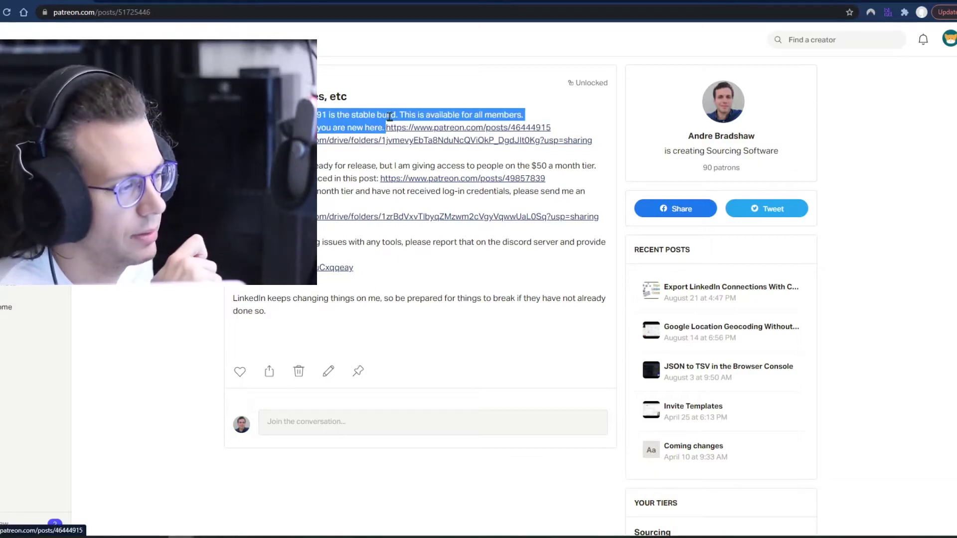
pyautogui.doubleClick(347, 118)
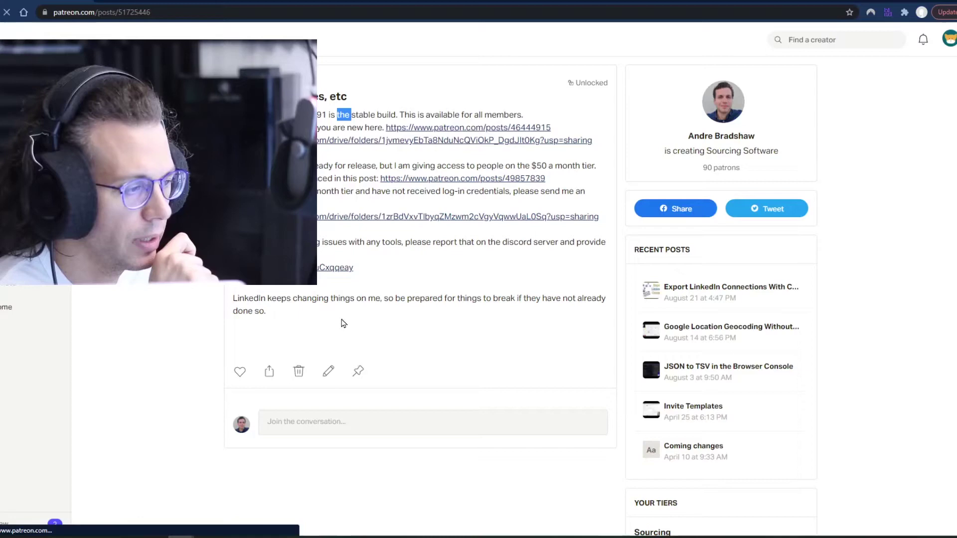
pyautogui.click(328, 372)
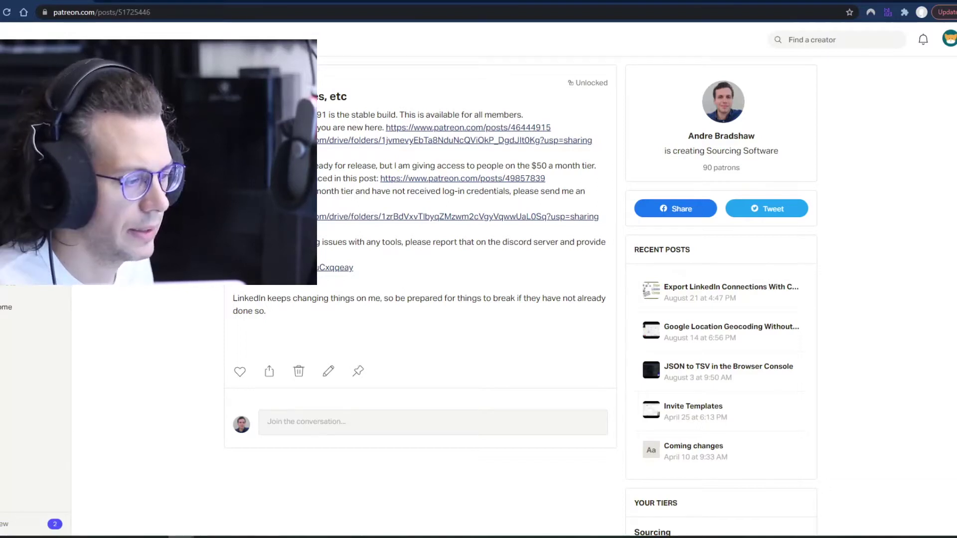
# - Open the Google Drive folder linked in the Patreon post
pyautogui.click(279, 217)
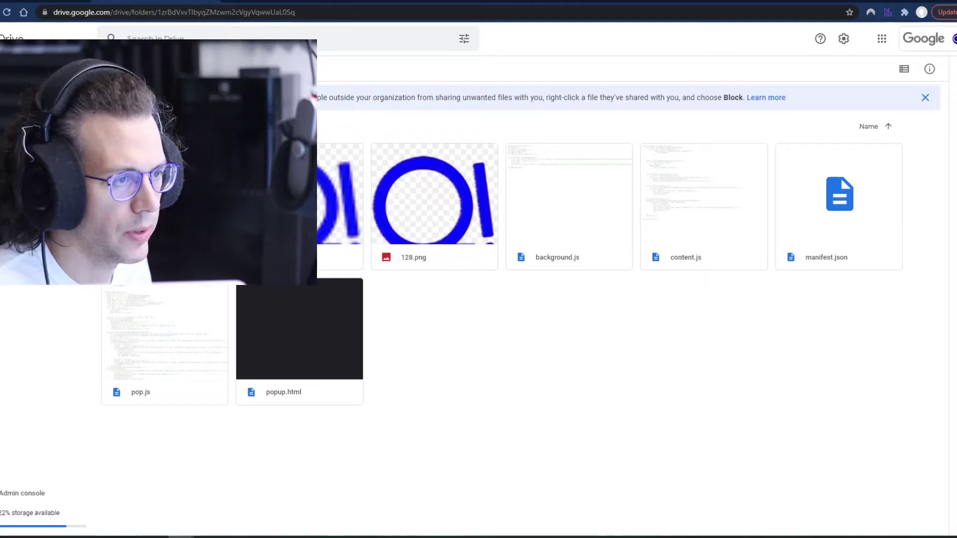
pyautogui.hotkey('alt', 'Left')
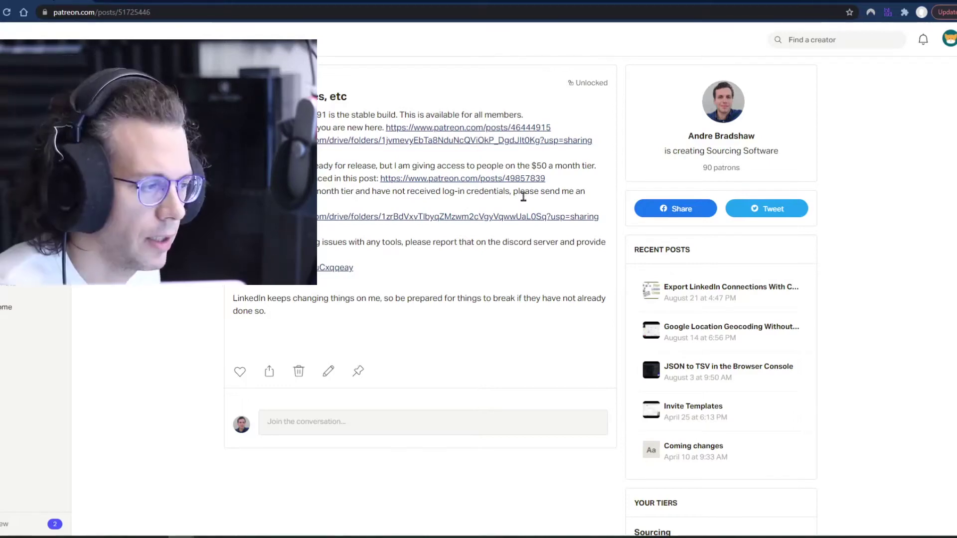
pyautogui.click(455, 216)
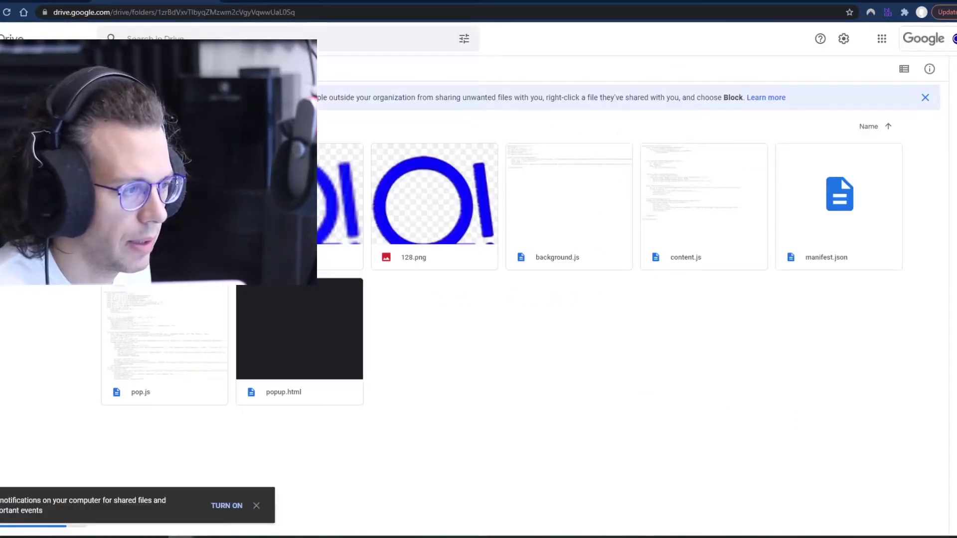
# - Download the shared folder as a zip and show it in File Explorer
pyautogui.rightClick(189, 165)
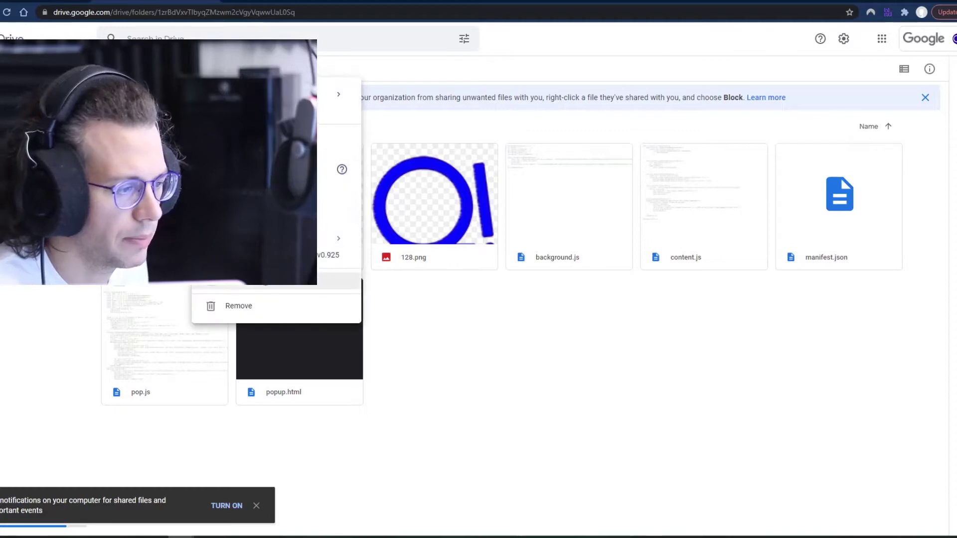
pyautogui.click(225, 281)
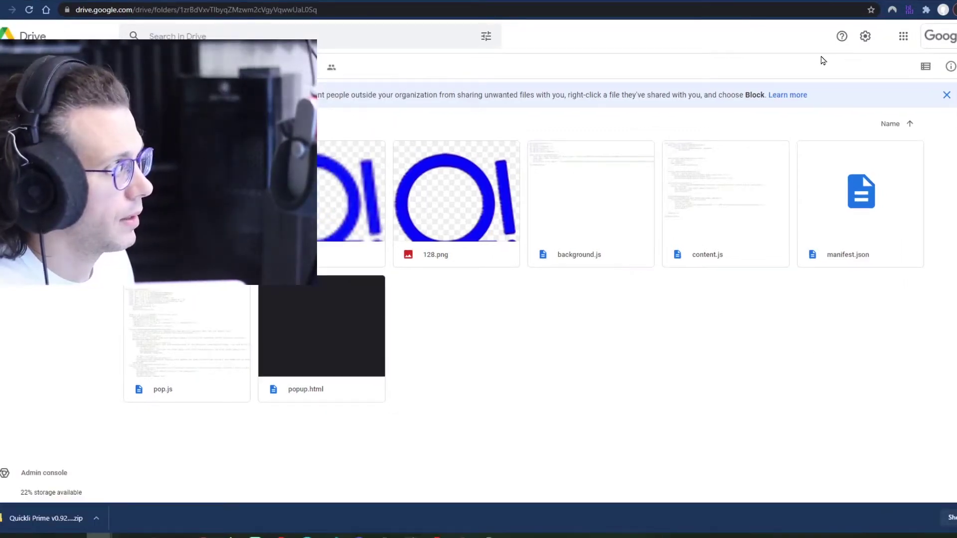
pyautogui.click(96, 519)
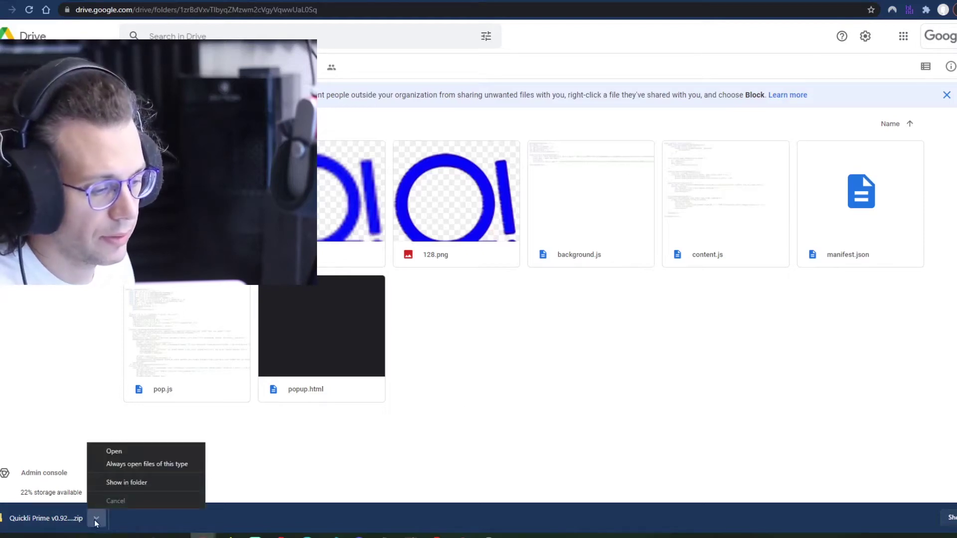
pyautogui.click(131, 482)
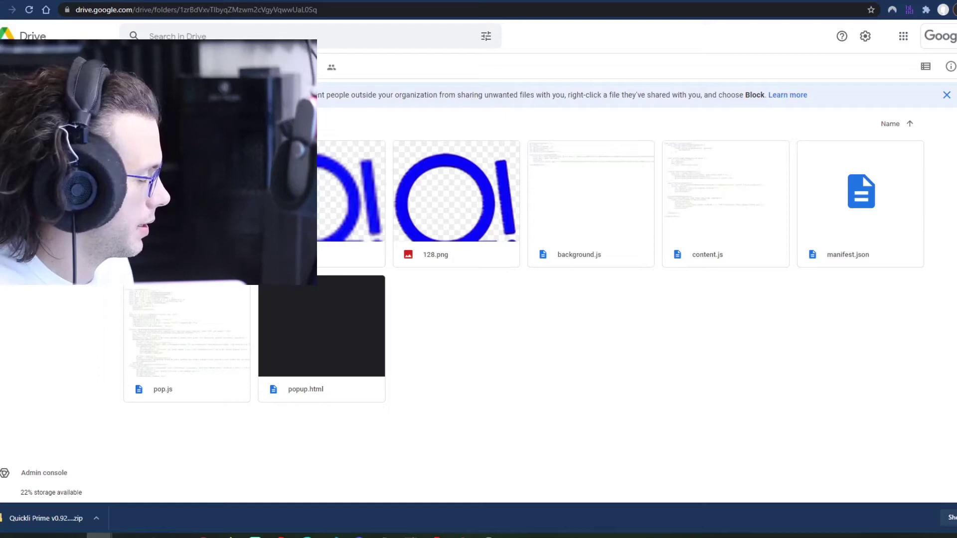
# - Start the Extract All wizard on the downloaded Quickli Prime zip
pyautogui.rightClick(462, 315)
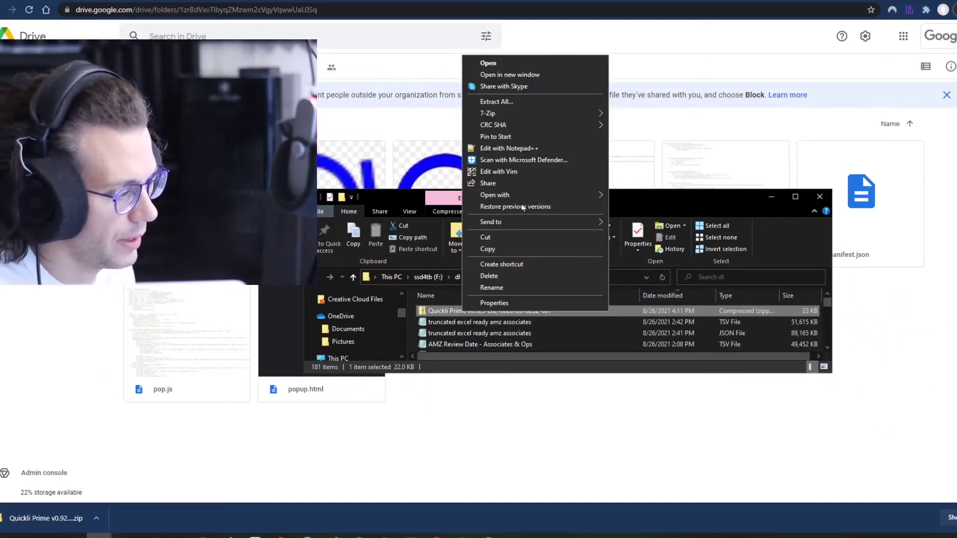
pyautogui.click(431, 316)
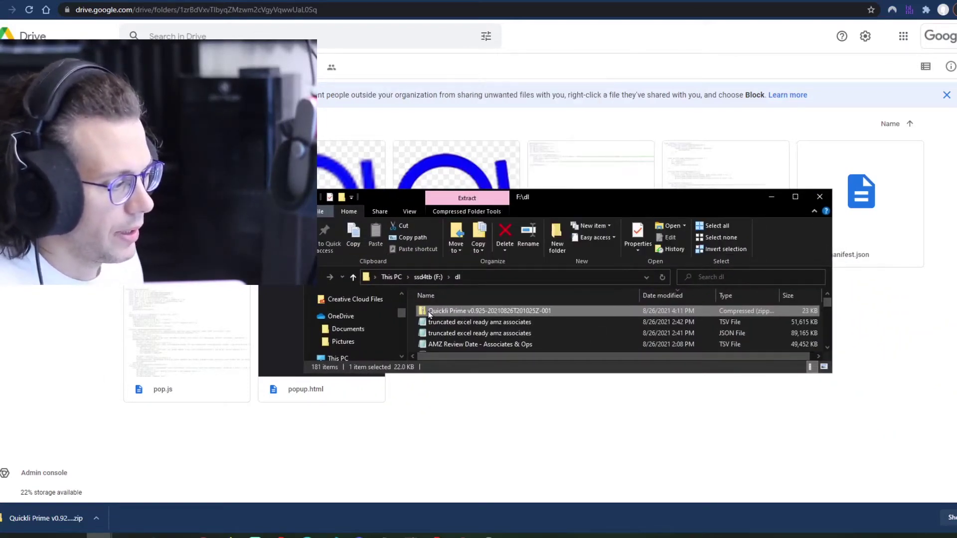
pyautogui.rightClick(430, 314)
pyautogui.click(425, 312)
pyautogui.rightClick(425, 313)
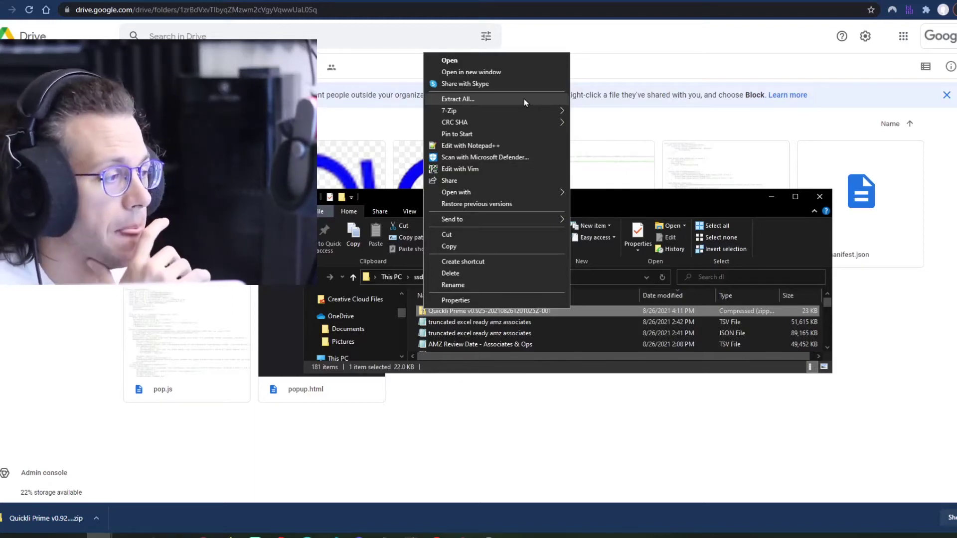
pyautogui.moveTo(523, 112)
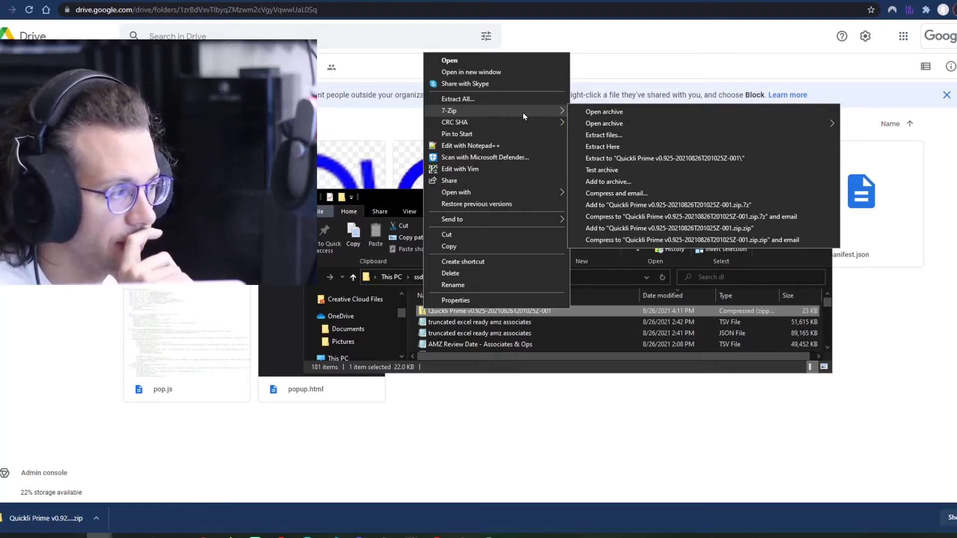
pyautogui.click(522, 97)
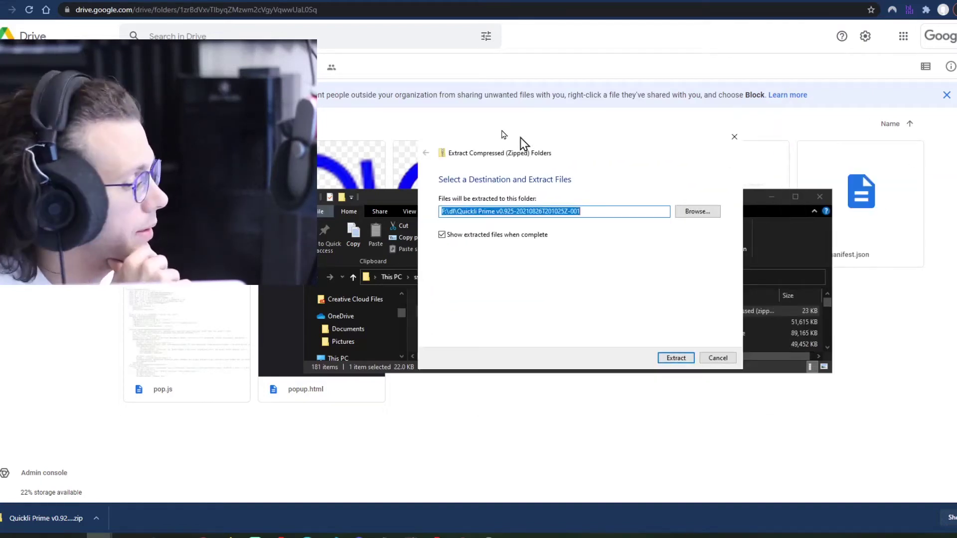
# - Trim the date suffix so the destination is F:\dl\Quickli Prime v0.925, then extract
pyautogui.moveTo(519, 141); pyautogui.dragTo(406, 100)
pyautogui.click(372, 170)
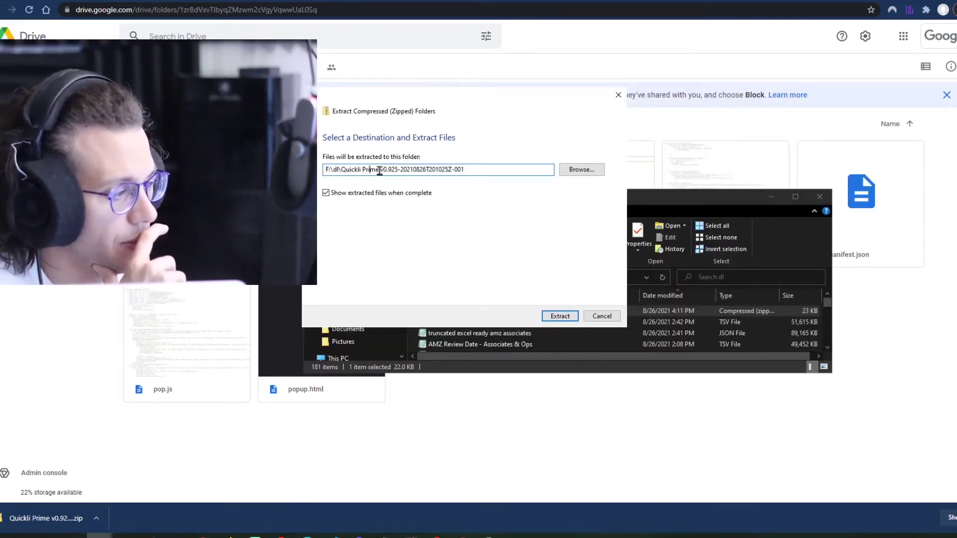
pyautogui.moveTo(378, 169); pyautogui.dragTo(510, 171)
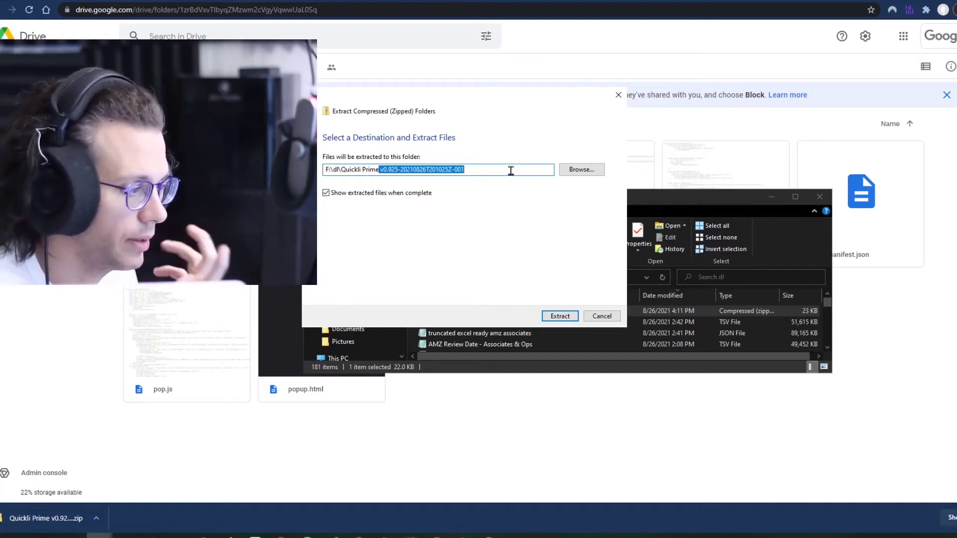
pyautogui.press('End')
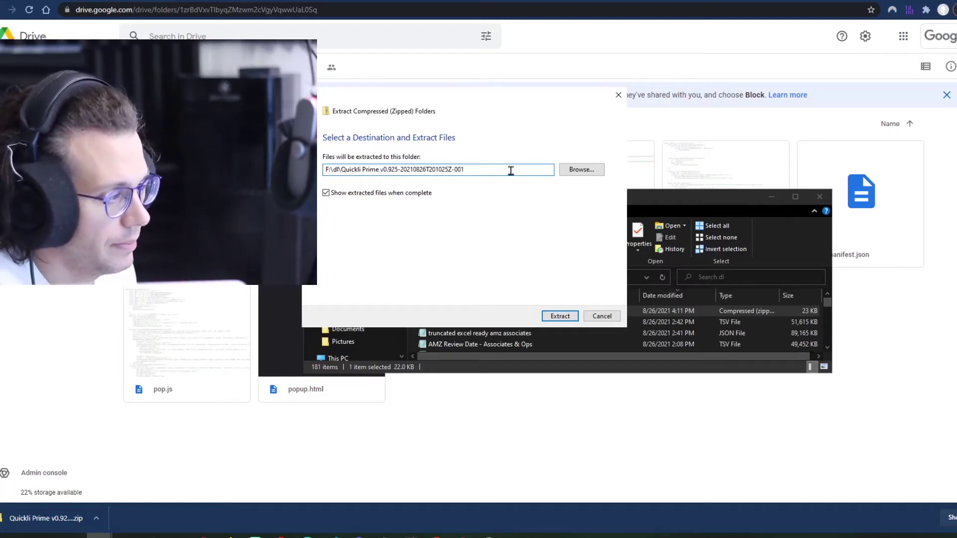
pyautogui.hotkey('ctrl', 'shift', 'Left')
pyautogui.hotkey('ctrl', 'shift', 'Left')
pyautogui.hotkey('ctrl', 'shift', 'Left')
pyautogui.hotkey('ctrl', 'shift', 'Left')
pyautogui.hotkey('ctrl', 'shift', 'Right')
pyautogui.press('BackSpace')
pyautogui.press('BackSpace')
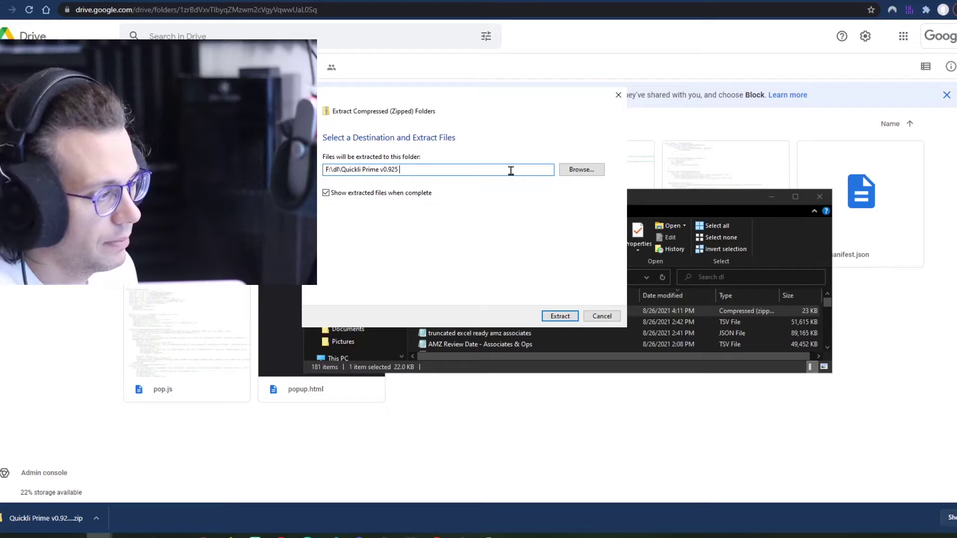
pyautogui.click(560, 316)
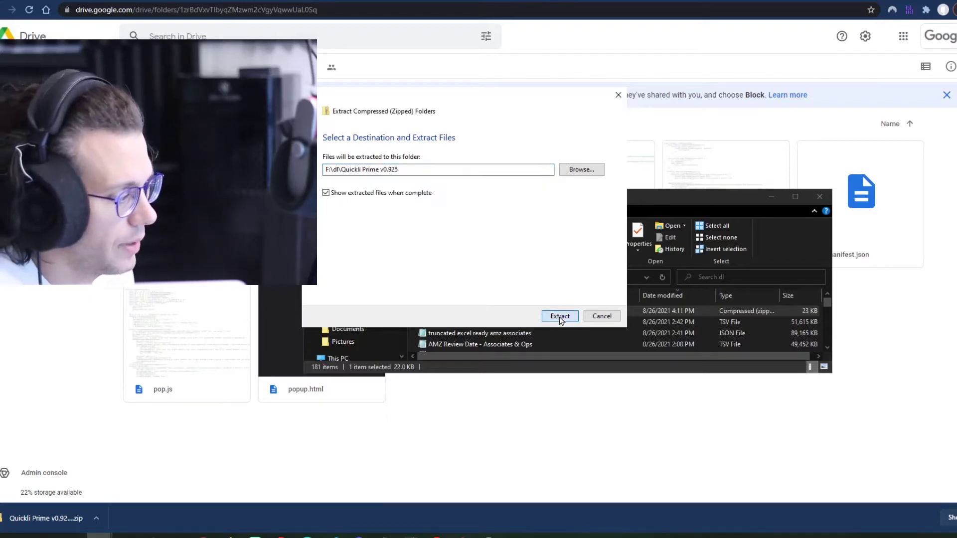
# - Inspect the inner Quickli Prime v0.925 folder's extension files, then return to the parent folder
pyautogui.click(559, 315)
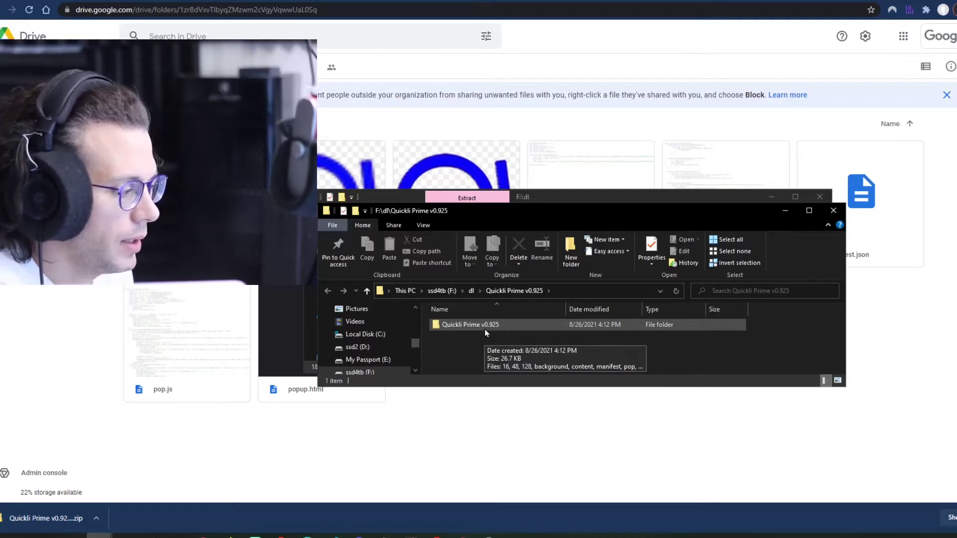
pyautogui.doubleClick(484, 329)
pyautogui.scroll(-1, 515, 334)
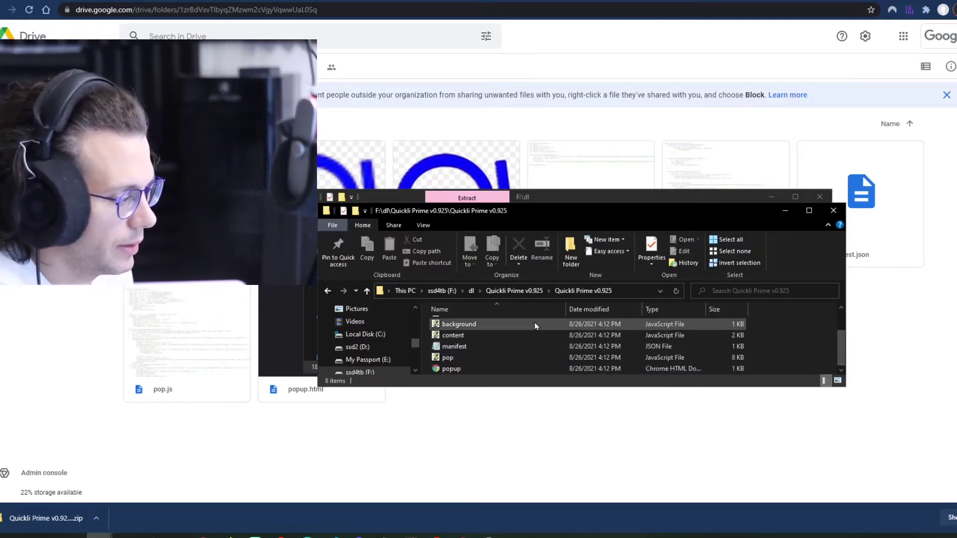
pyautogui.click(531, 291)
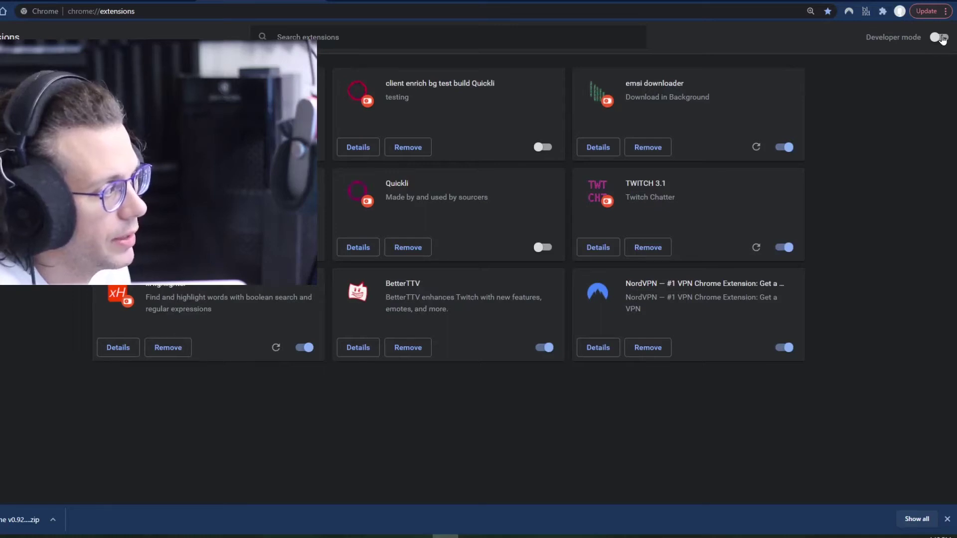
# - Enable developer mode and load the Quickli Prime v0.925 folder as an unpacked extension
pyautogui.click(940, 37)
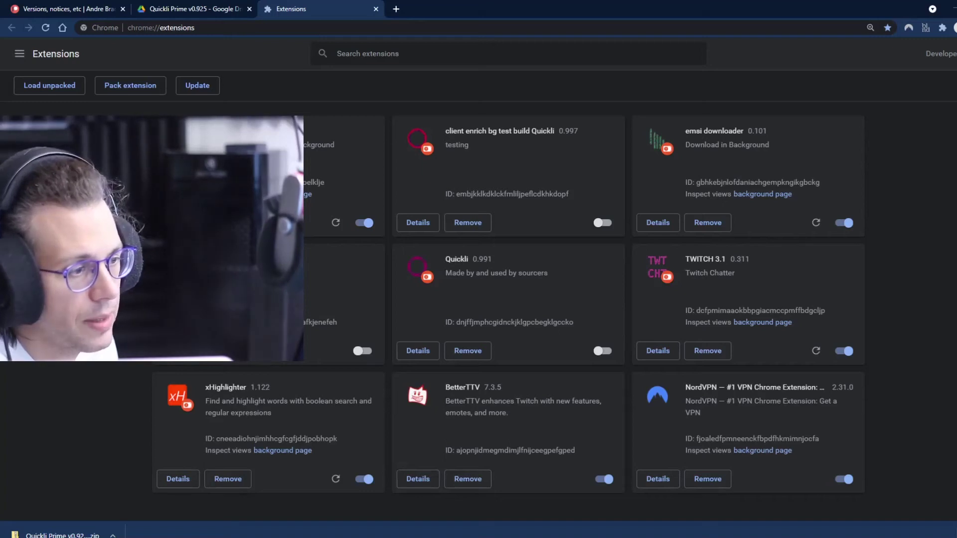
pyautogui.click(70, 87)
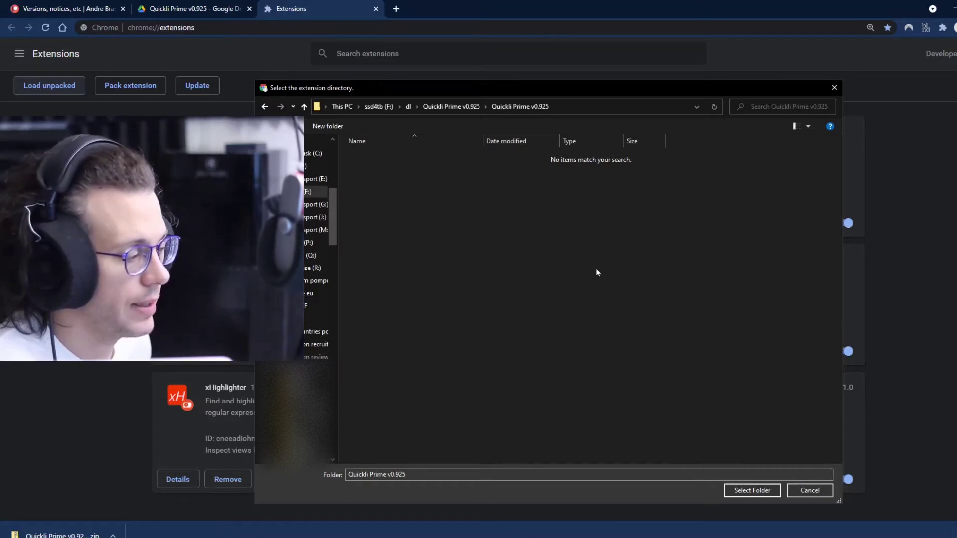
pyautogui.click(752, 490)
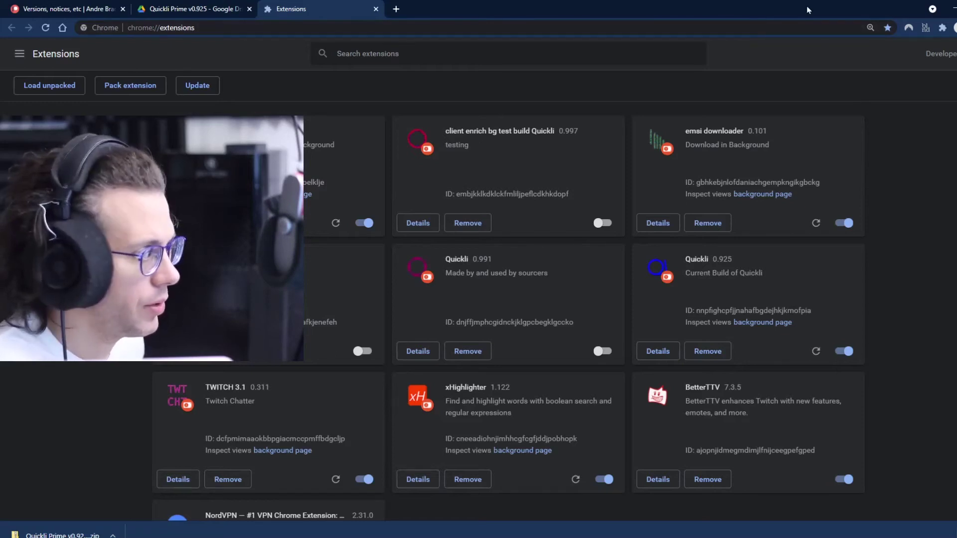
# - Pin Quickli to the Chrome toolbar
pyautogui.click(942, 28)
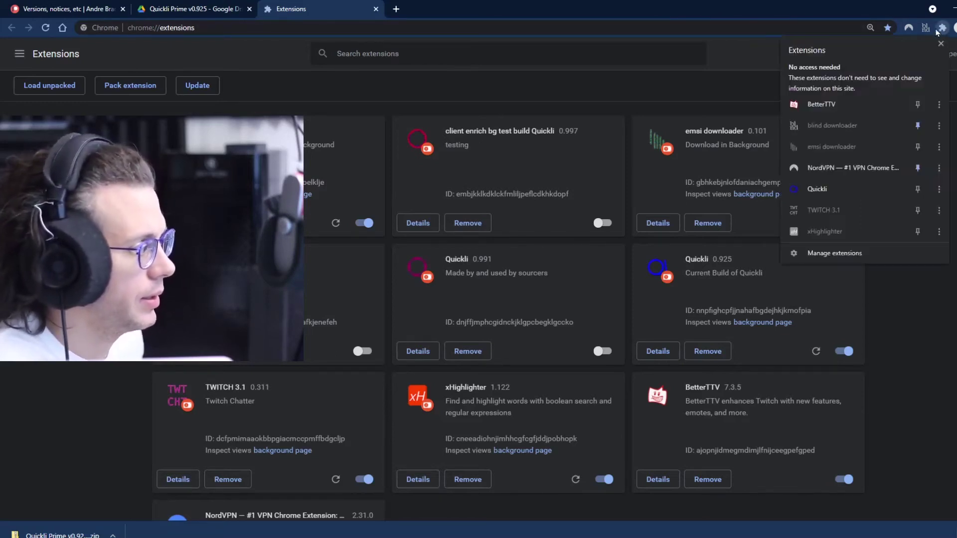
pyautogui.click(917, 189)
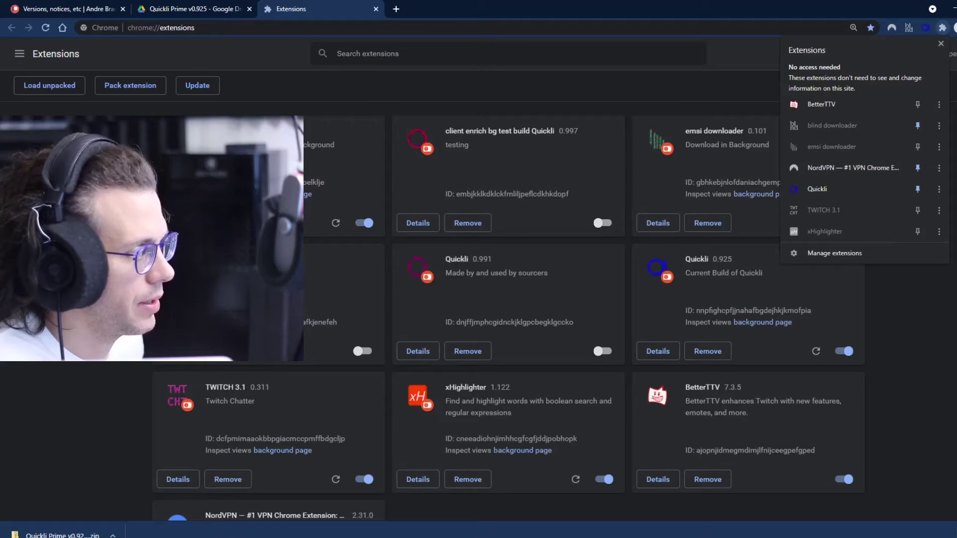
pyautogui.click(941, 43)
# - Log in to Quickli with the account e-mail and password, then open a new tab
pyautogui.click(925, 28)
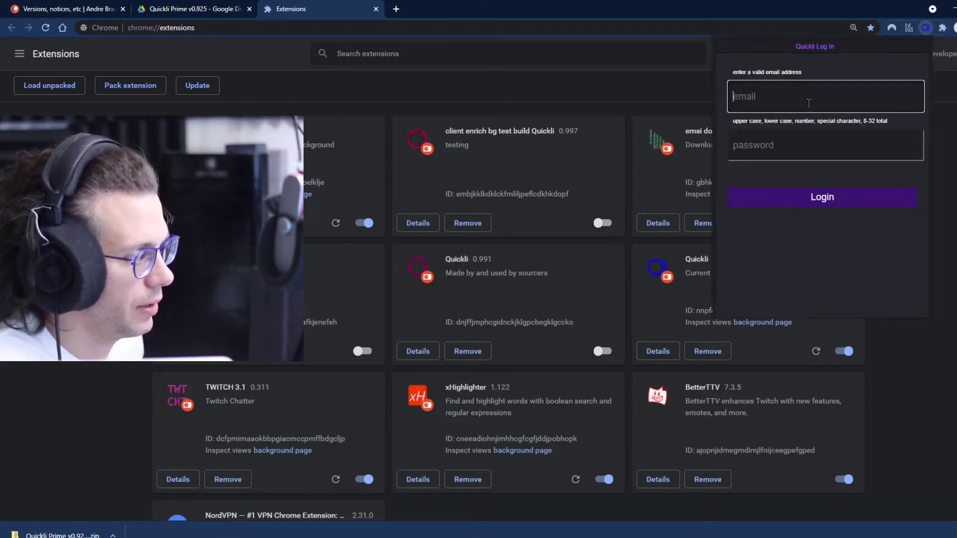
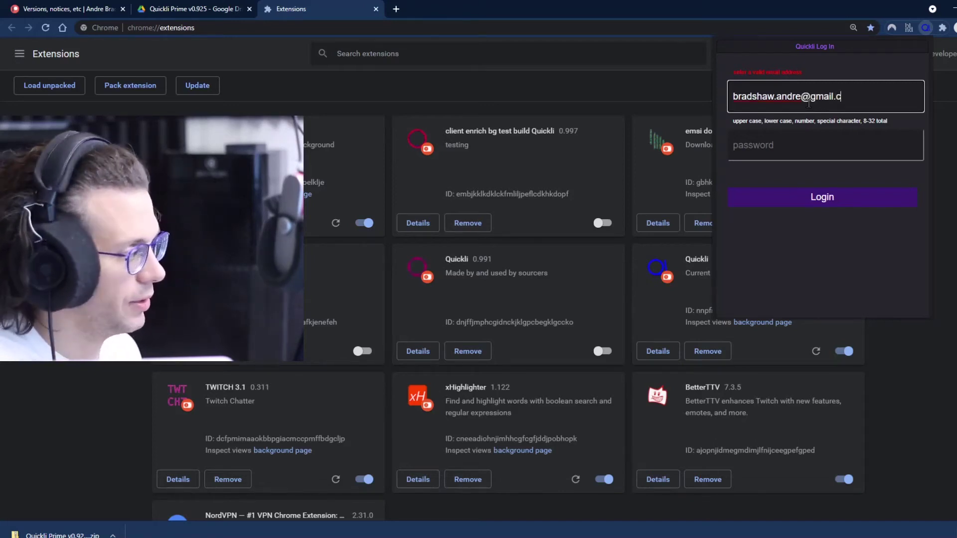
pyautogui.press('Tab')
pyautogui.write('***')
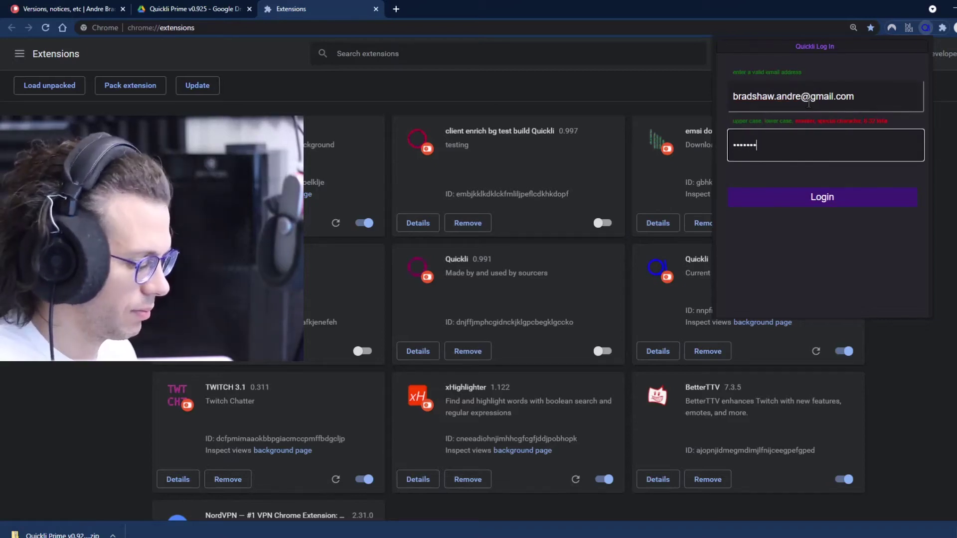
pyautogui.write('*')
pyautogui.click(792, 199)
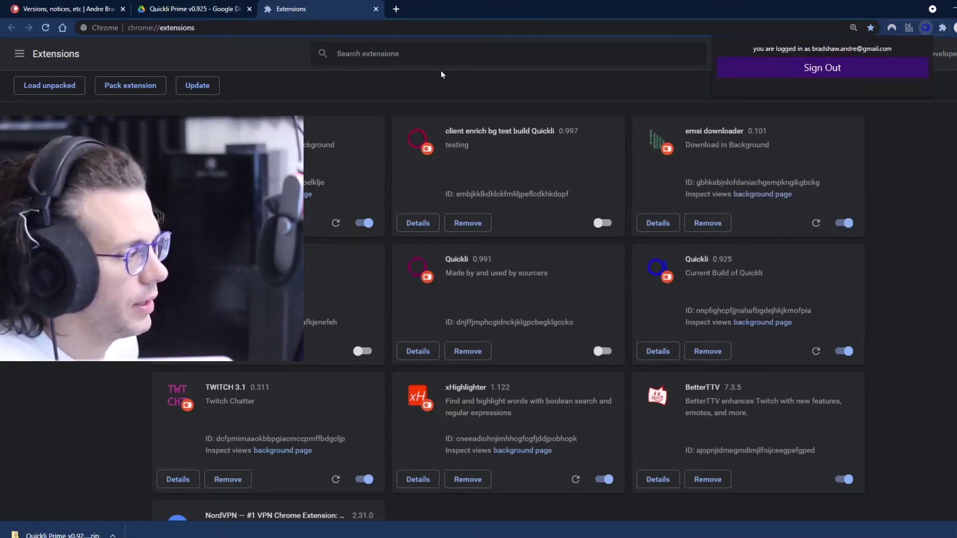
pyautogui.click(397, 9)
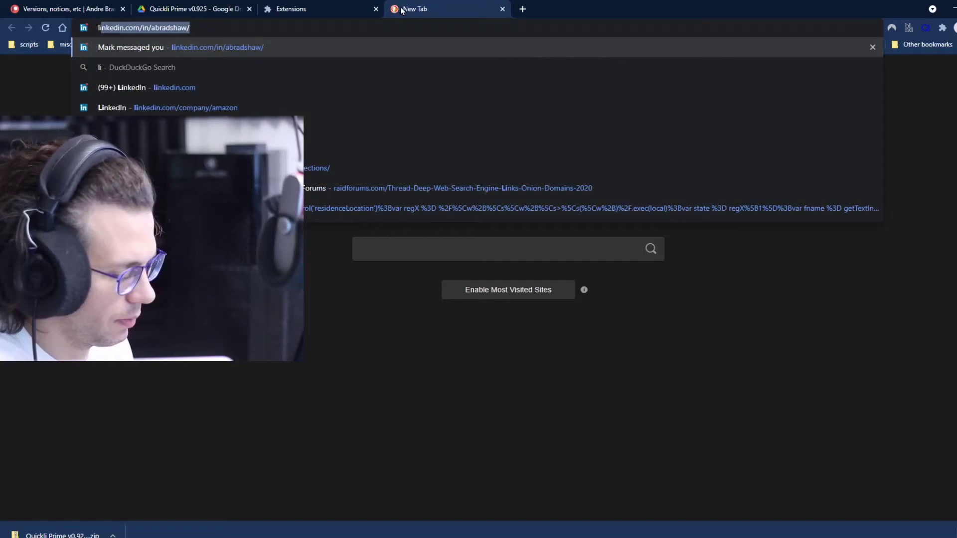
# - Load the suggested LinkedIn profile page and show Quickli's GitHub matches for it
pyautogui.press('Return')
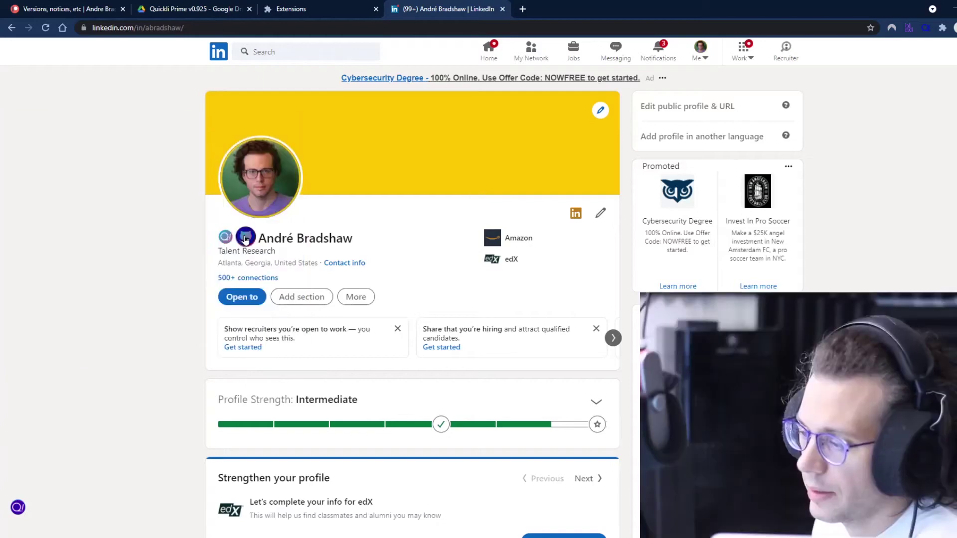
pyautogui.click(246, 239)
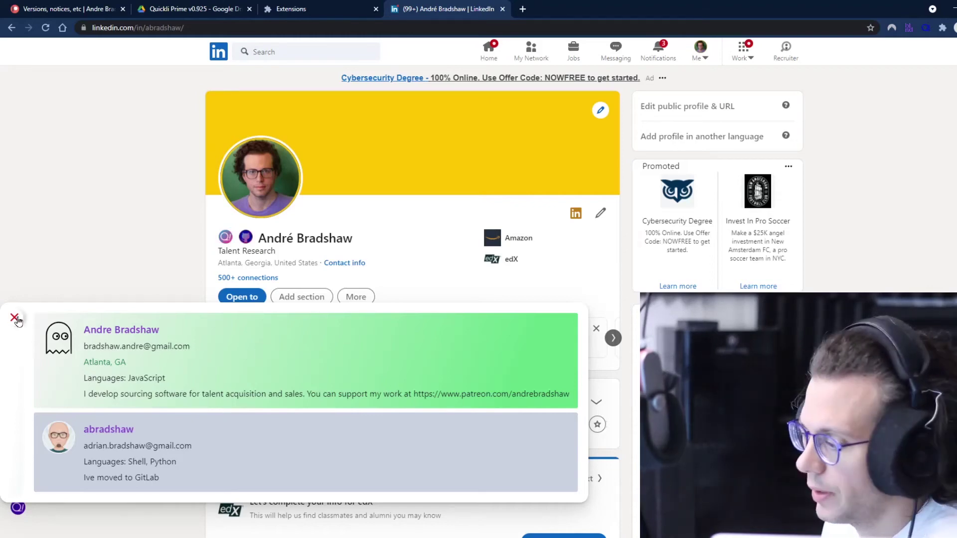
# - View the first GitHub match in a new tab, close that tab, and dismiss the matches panel
pyautogui.click(102, 331)
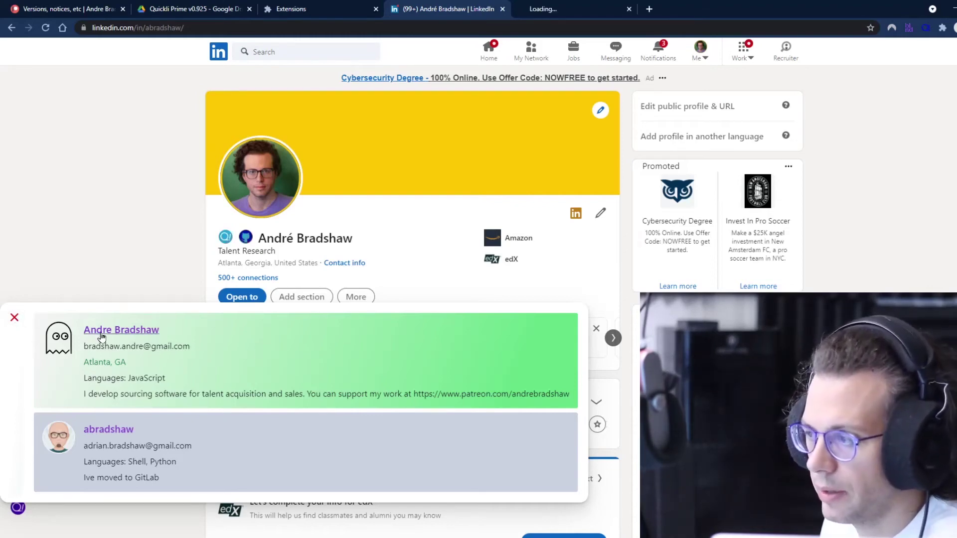
pyautogui.click(575, 13)
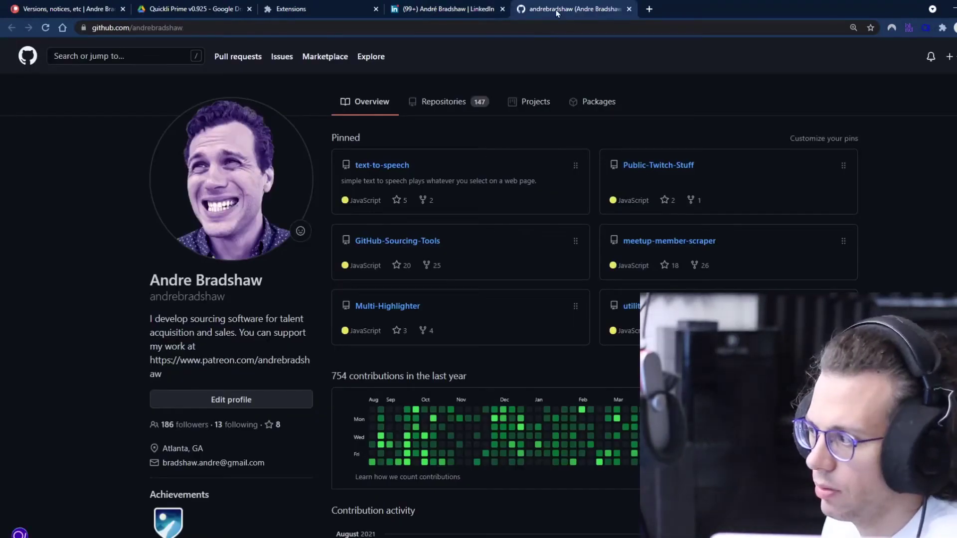
pyautogui.middleClick(553, 10)
pyautogui.click(15, 319)
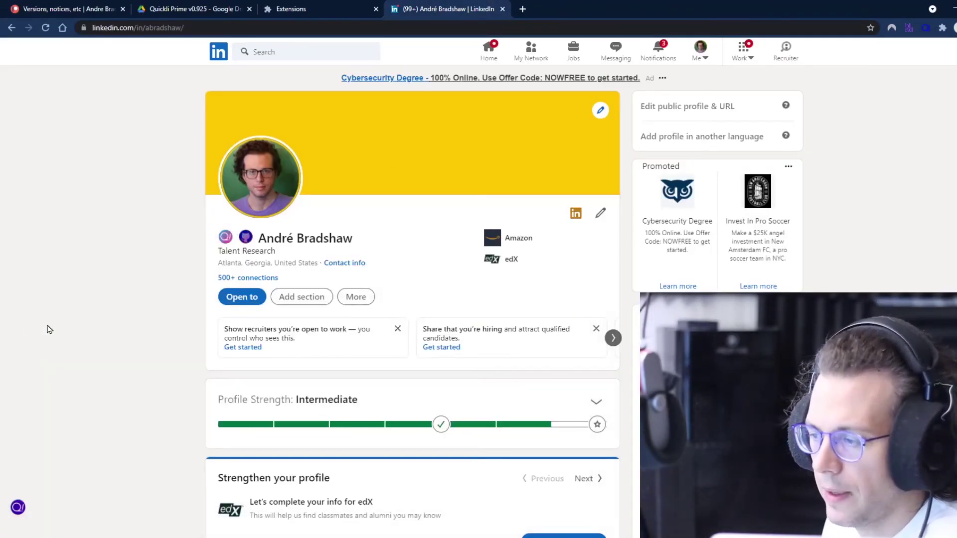
pyautogui.scroll(-12, 264, 347)
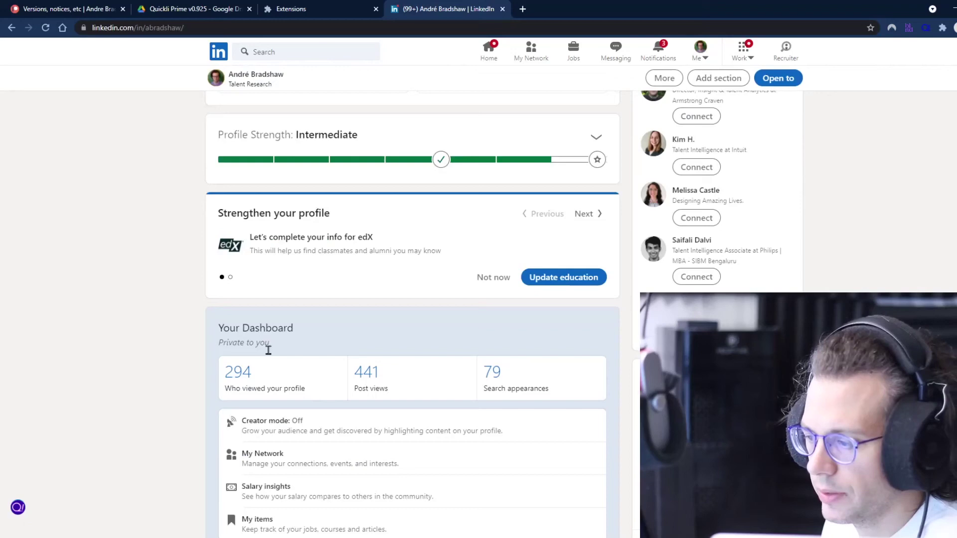
pyautogui.scroll(-2, 265, 366)
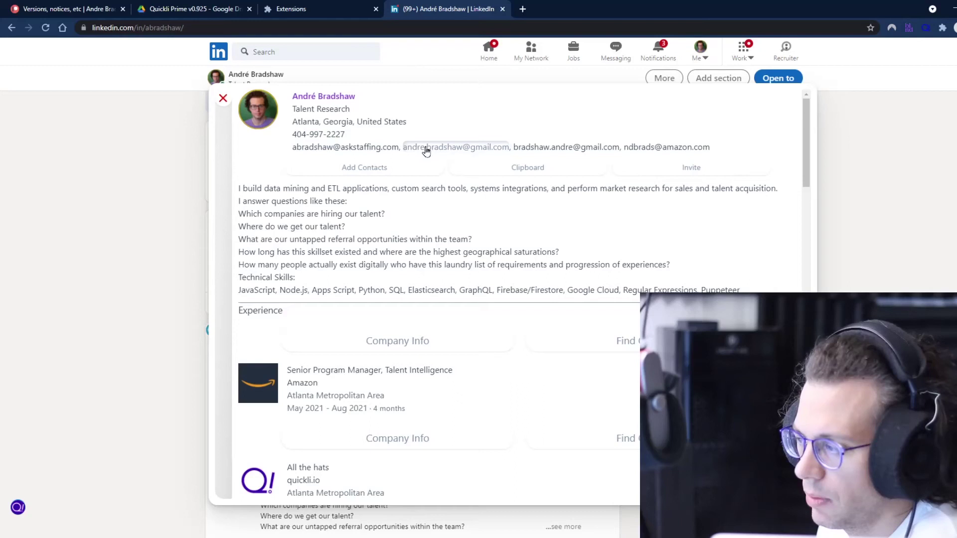
pyautogui.click(565, 148)
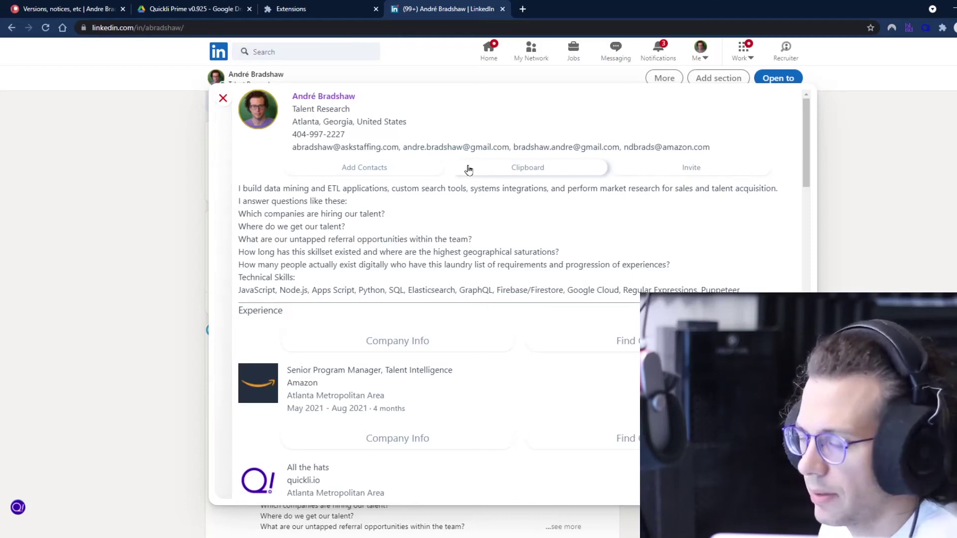
# - Open Quickli's invite-message template, reposition it and the profile preview, then close it
pyautogui.click(656, 170)
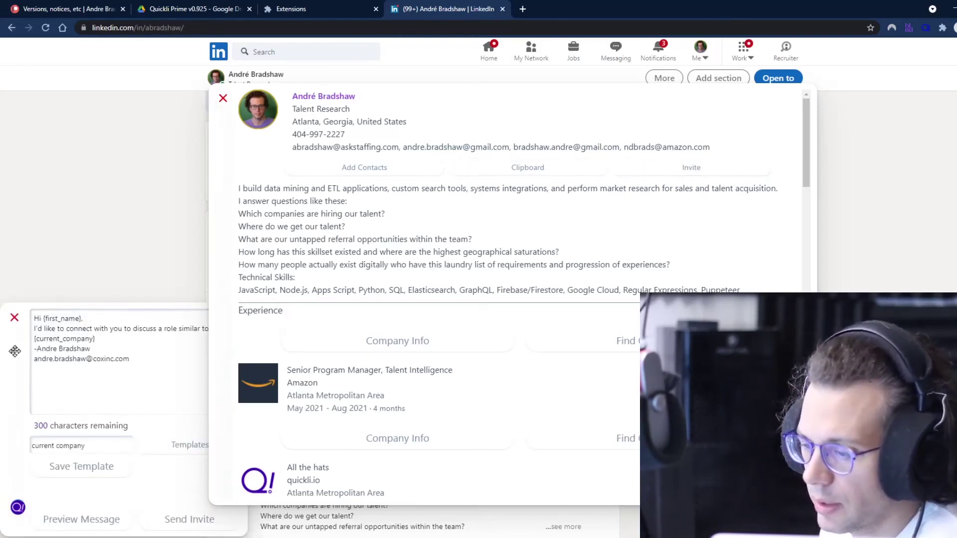
pyautogui.moveTo(15, 351); pyautogui.dragTo(105, 301)
pyautogui.moveTo(217, 217); pyautogui.dragTo(342, 206)
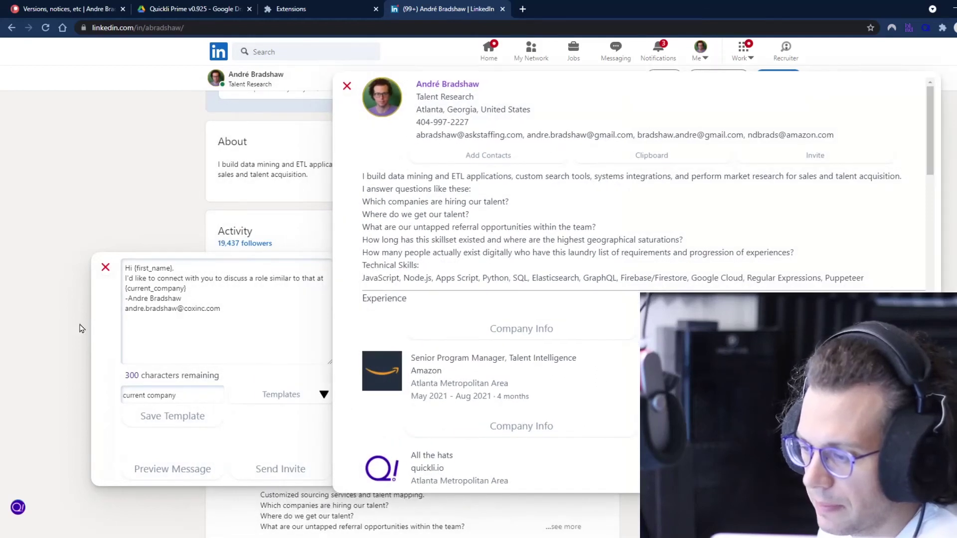
pyautogui.moveTo(85, 297); pyautogui.dragTo(211, 241)
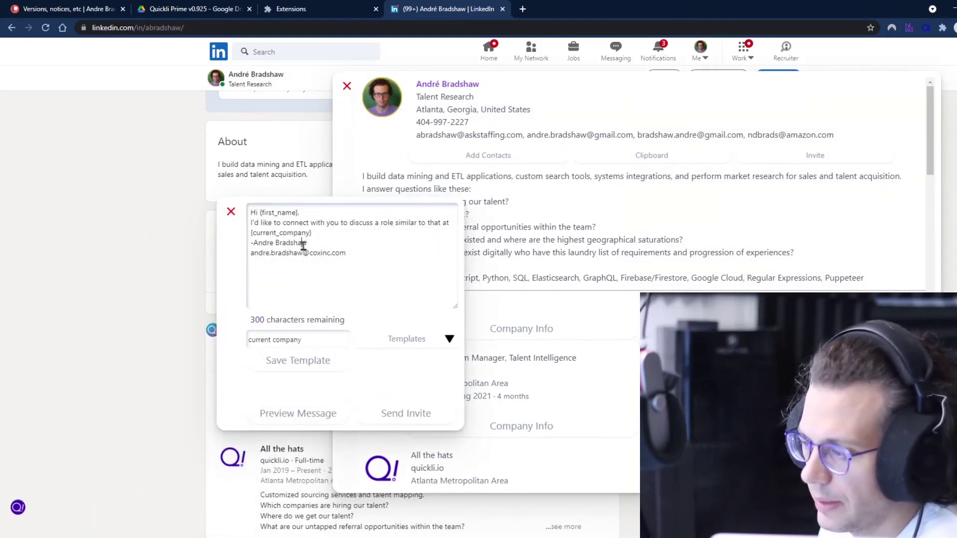
pyautogui.click(331, 233)
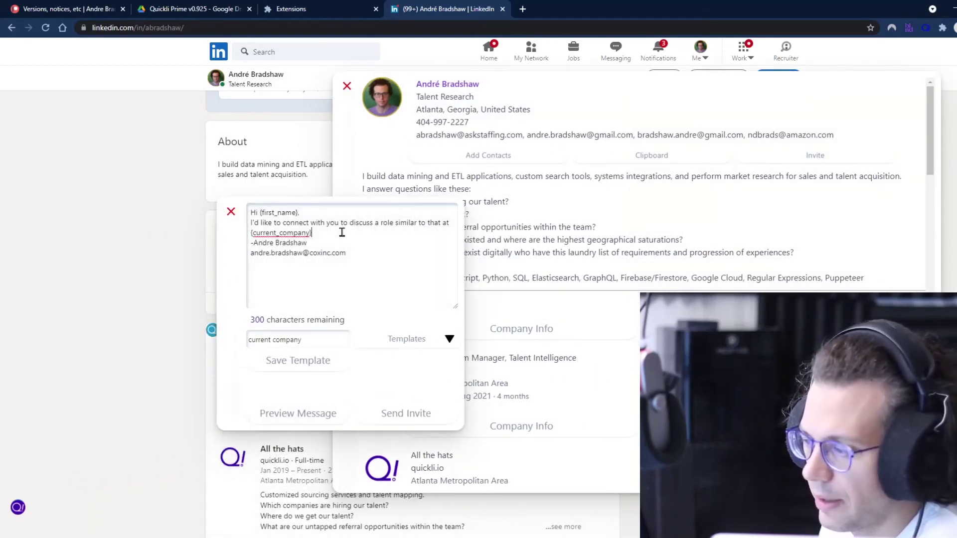
pyautogui.click(231, 213)
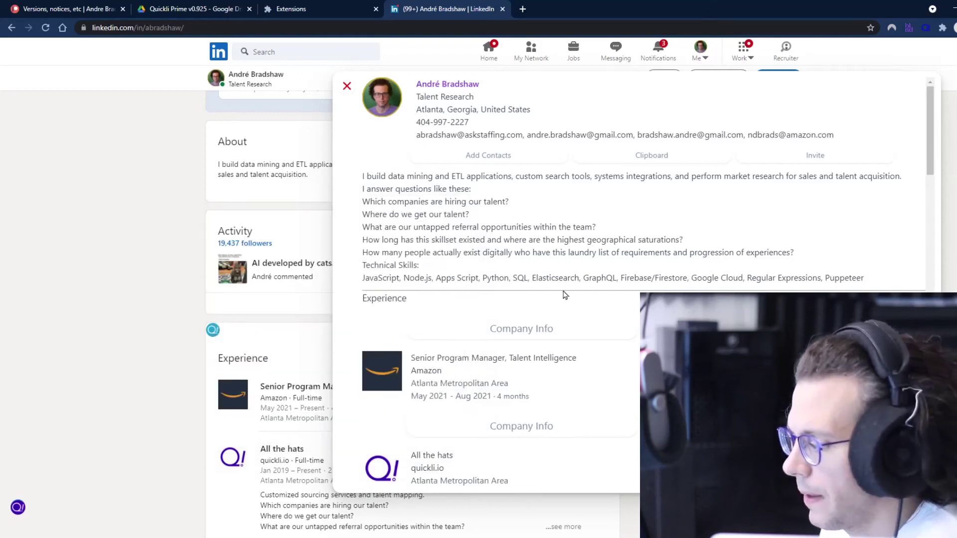
pyautogui.click(546, 328)
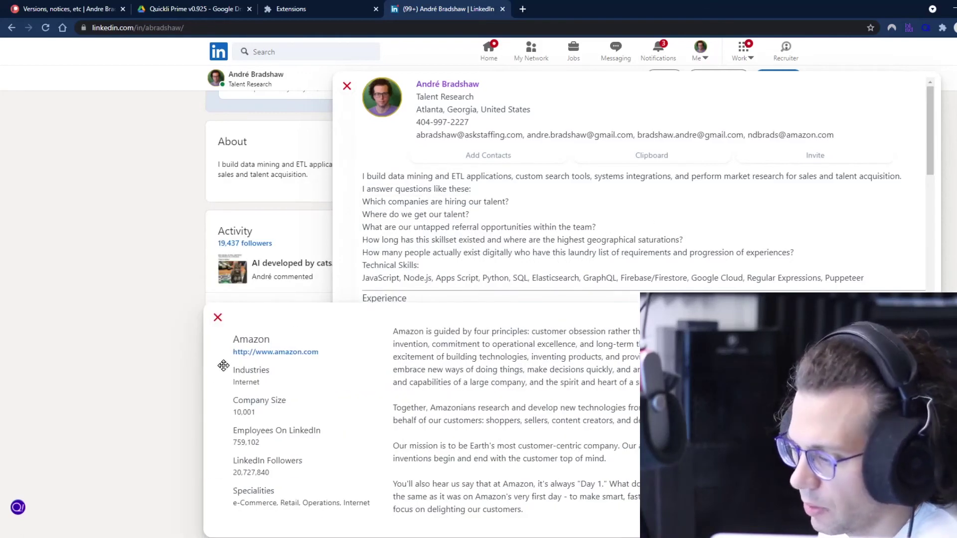
pyautogui.click(218, 318)
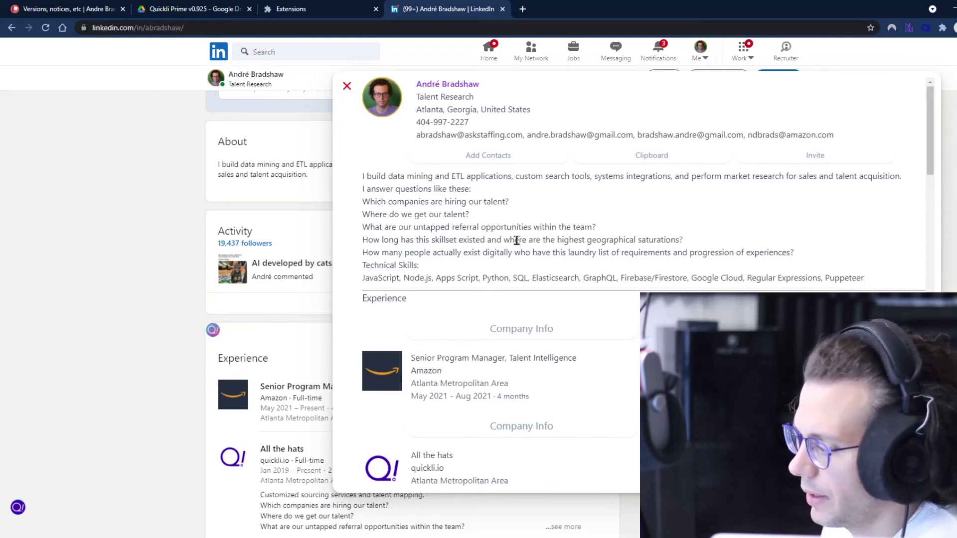
pyautogui.click(623, 271)
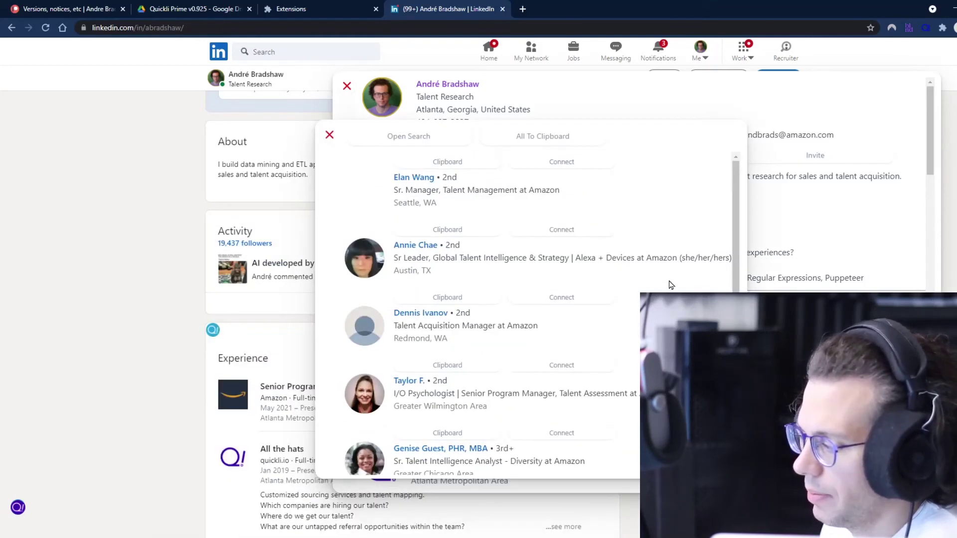
pyautogui.scroll(-5, 491, 298)
pyautogui.scroll(8, 483, 299)
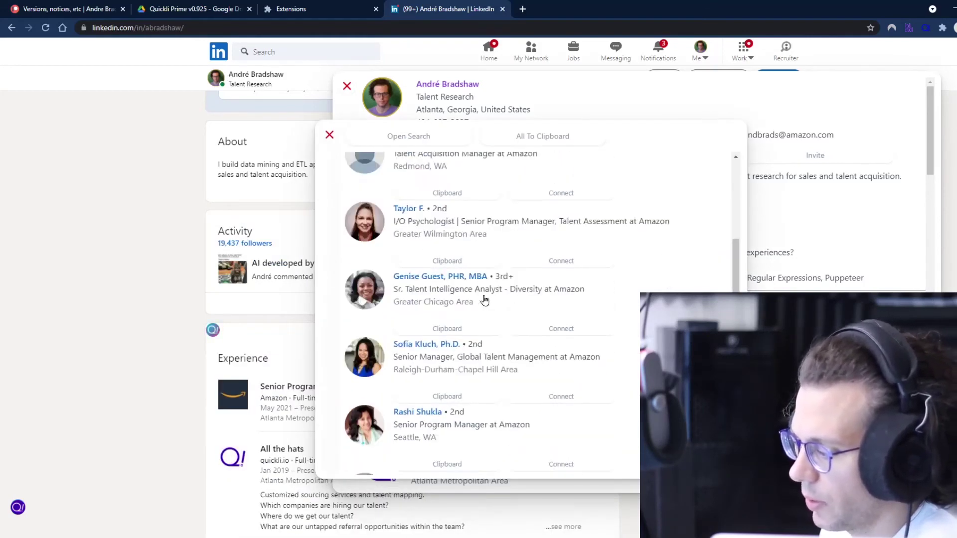
pyautogui.scroll(-5, 541, 277)
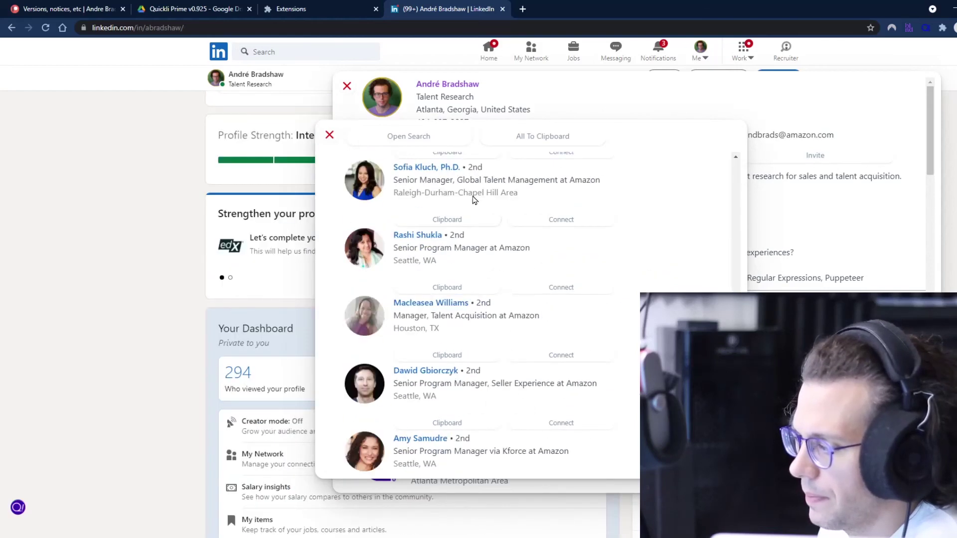
pyautogui.click(329, 135)
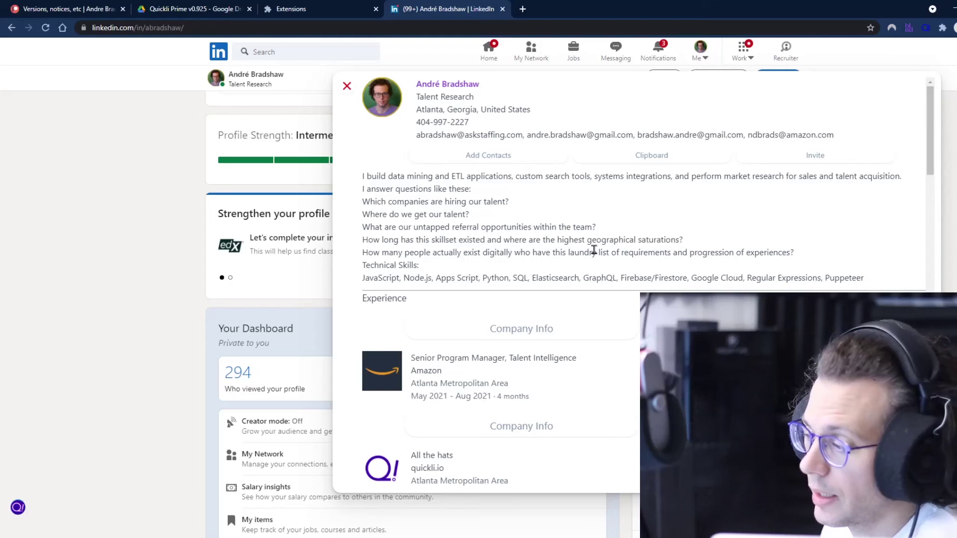
# - Open the first inviter's profile preview in Quickli from the name's context menu, scroll it, then close it
pyautogui.scroll(-3, 488, 295)
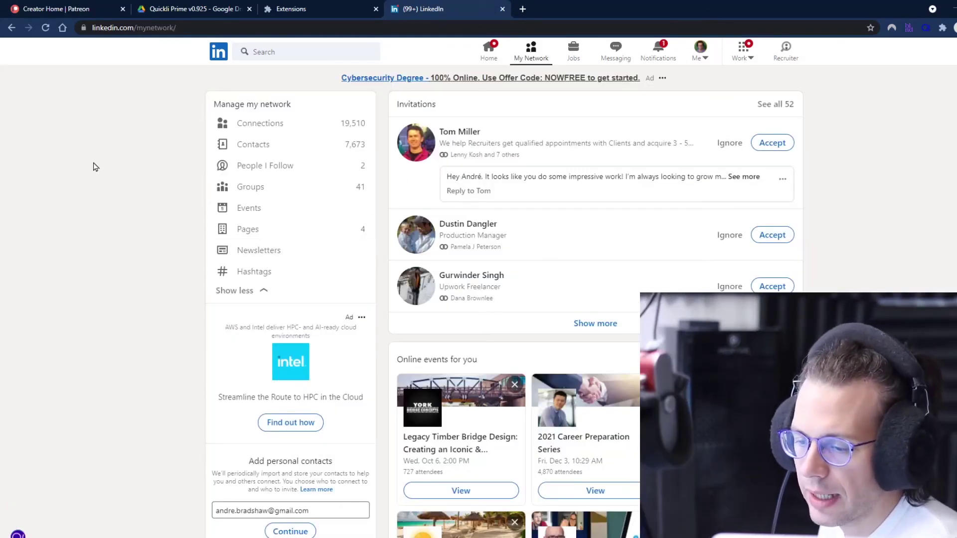
pyautogui.rightClick(463, 134)
pyautogui.click(494, 229)
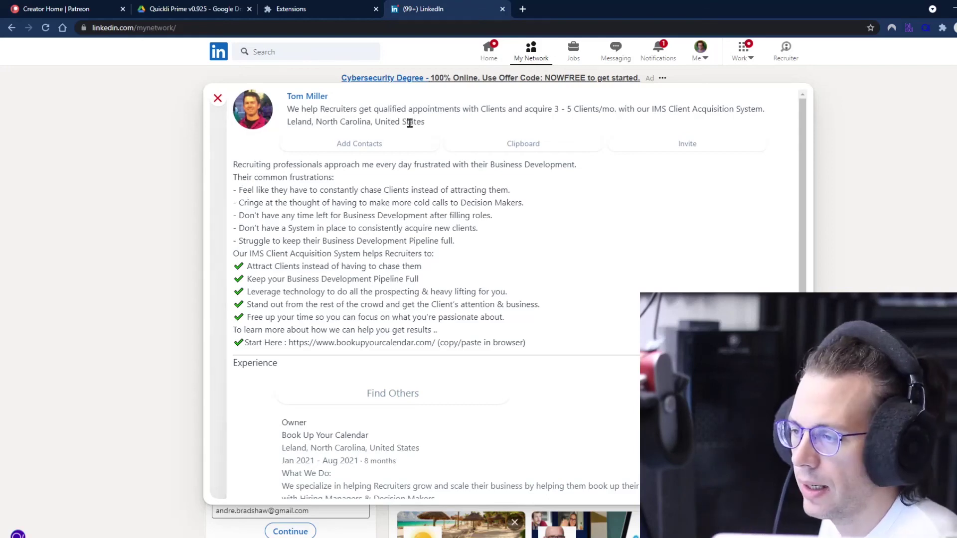
pyautogui.scroll(-7, 326, 238)
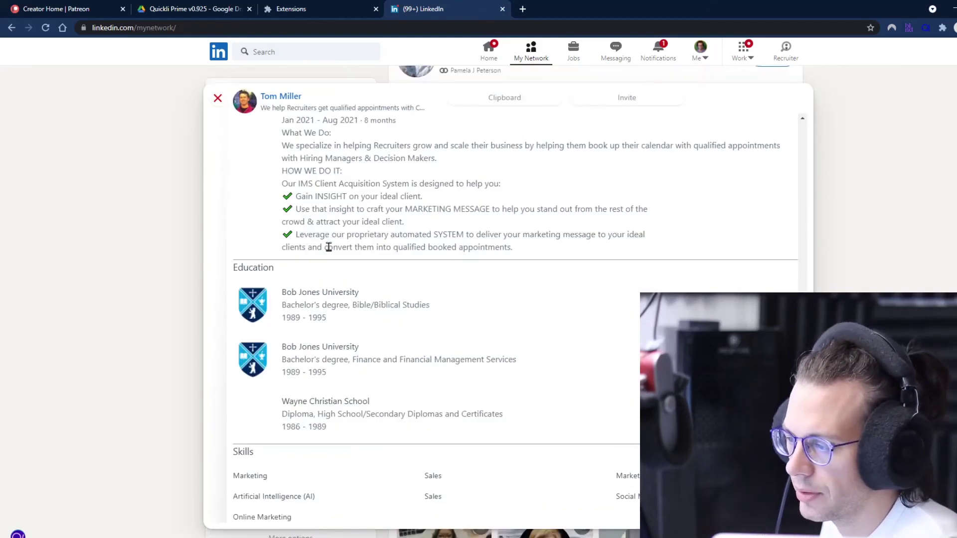
pyautogui.scroll(7, 331, 250)
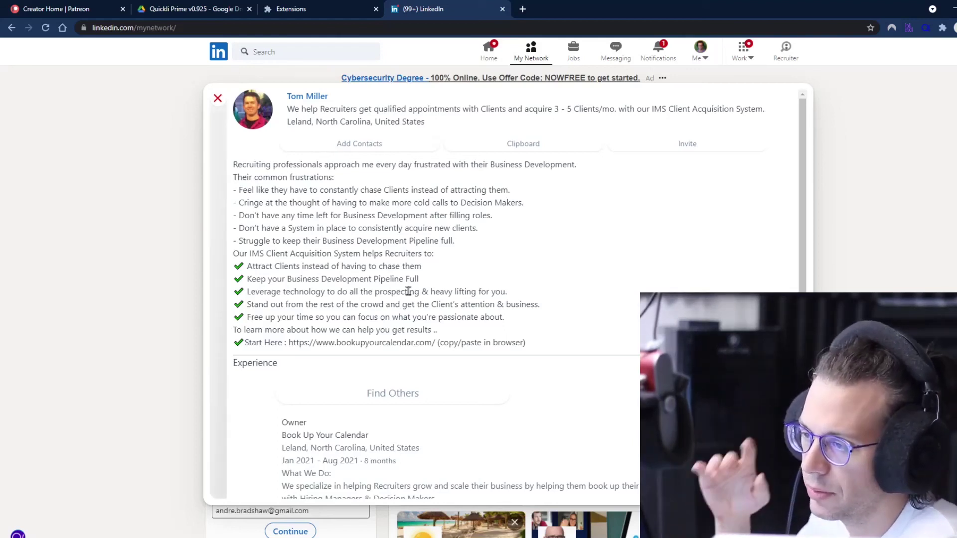
pyautogui.click(217, 98)
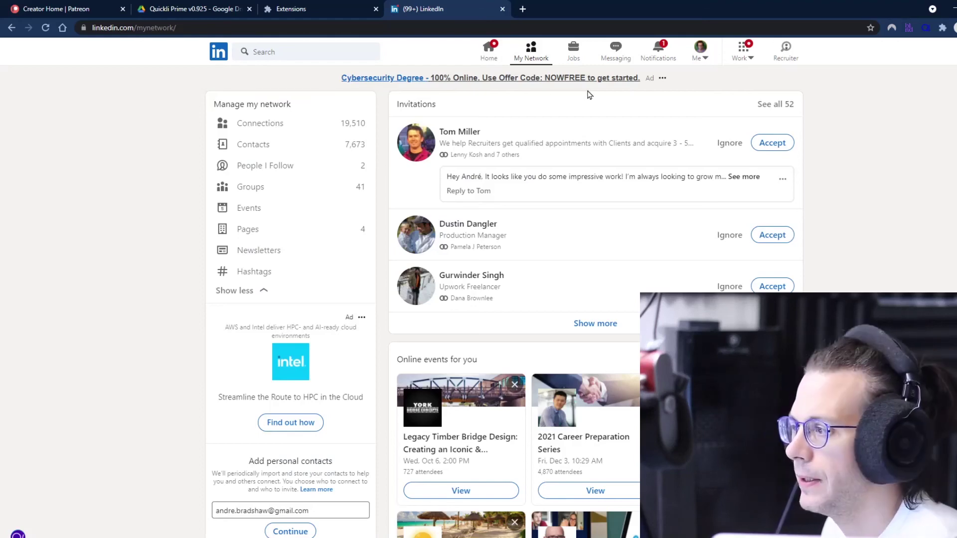
# - On the Home feed, preview a post author's profile in Quickli, close it, and scroll the feed
pyautogui.click(520, 62)
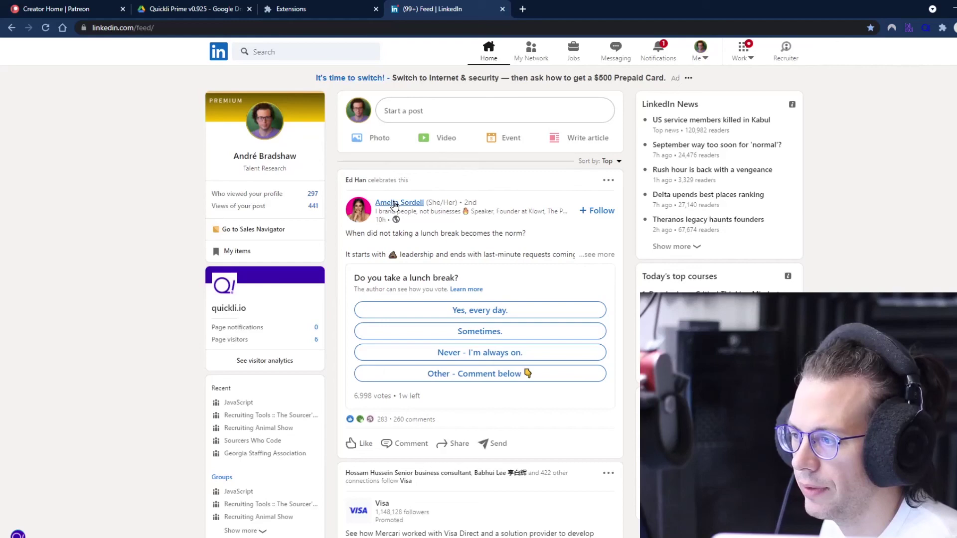
pyautogui.rightClick(394, 205)
pyautogui.click(468, 302)
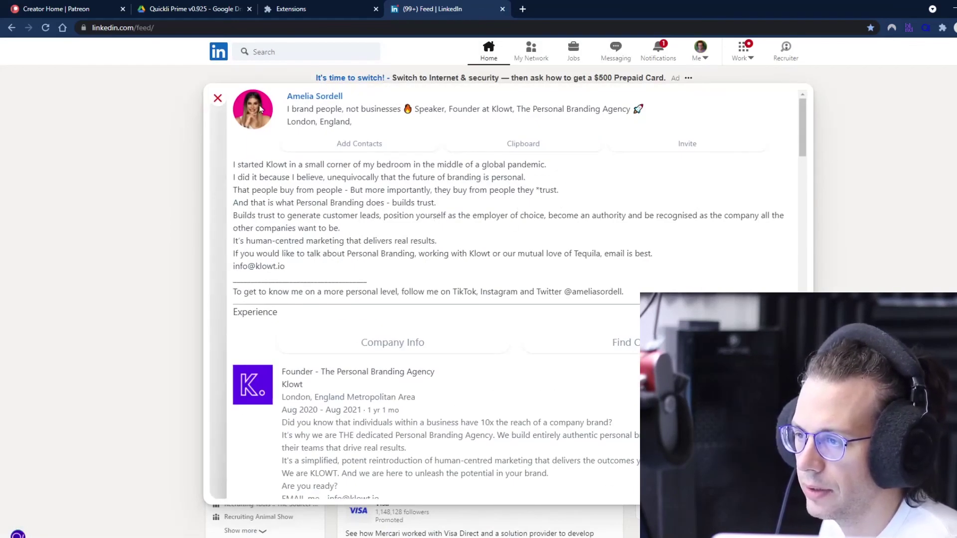
pyautogui.click(217, 98)
pyautogui.scroll(-10, 324, 249)
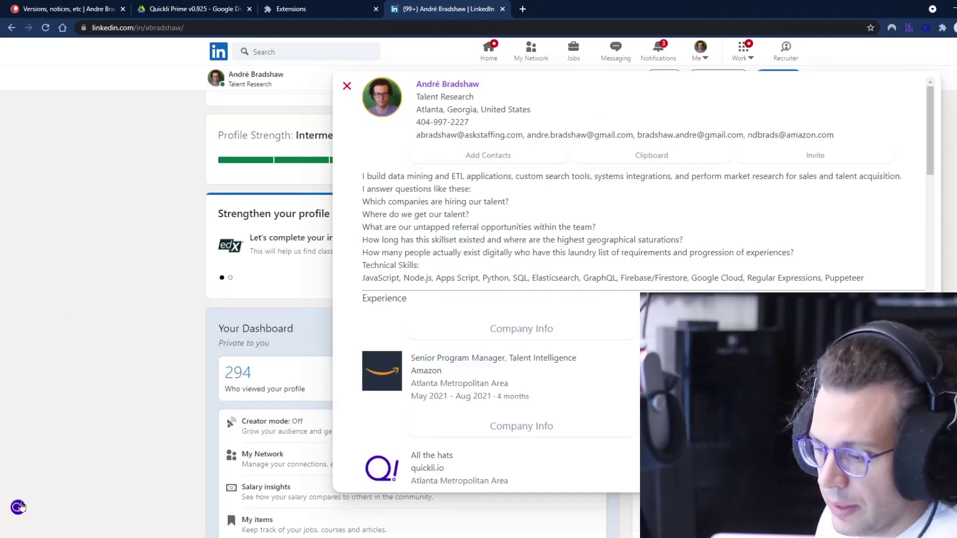
# - Show the Quickli tools menu, move the widget higher, close the profile preview, and return to the page top
pyautogui.click(19, 507)
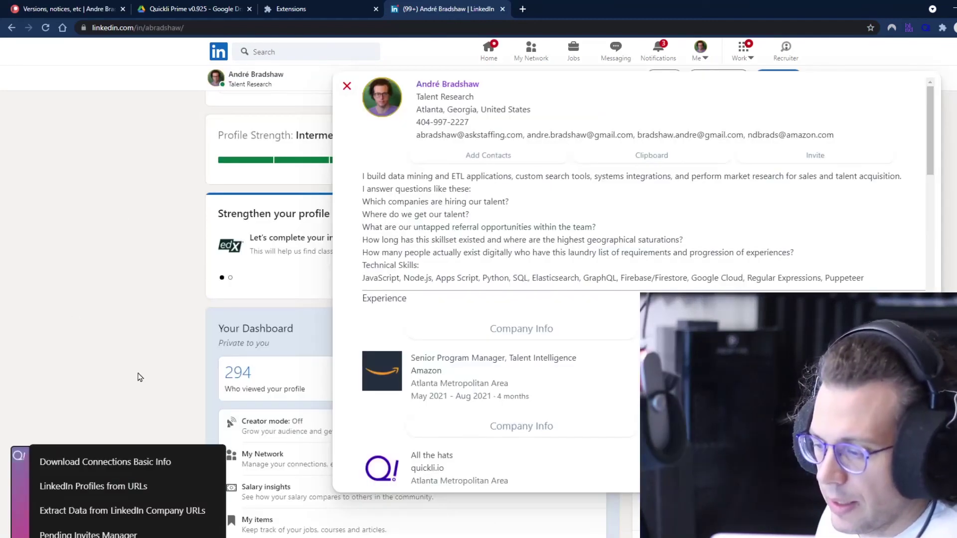
pyautogui.moveTo(26, 448); pyautogui.dragTo(84, 258)
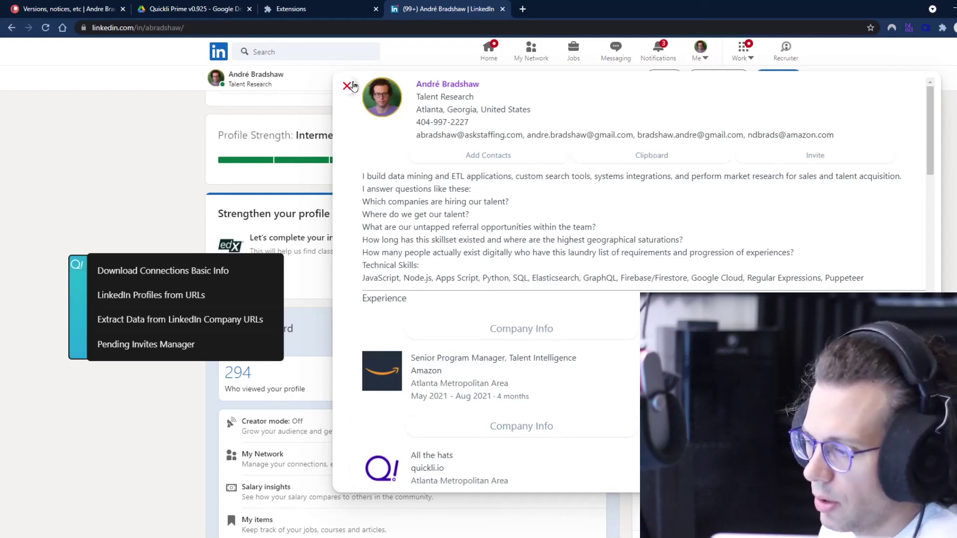
pyautogui.click(351, 87)
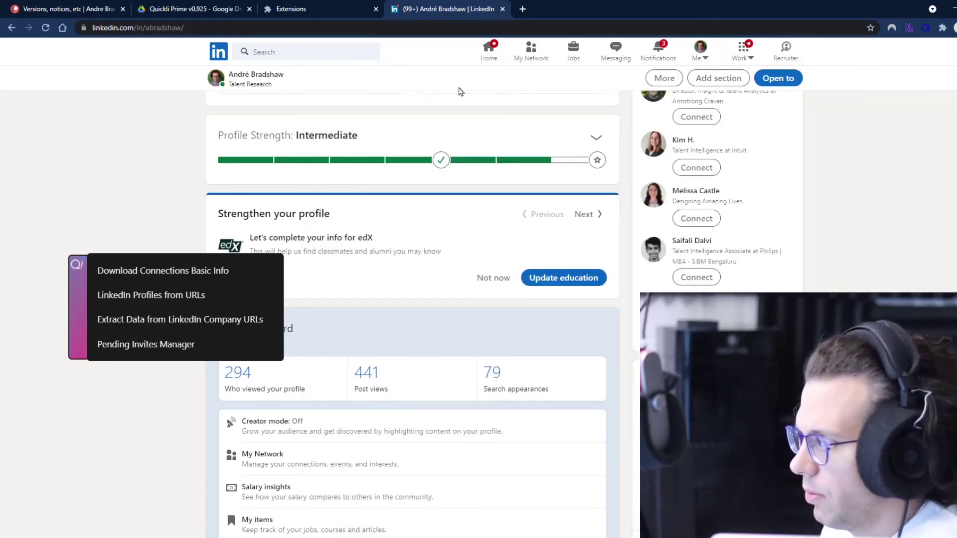
pyautogui.scroll(5, 388, 334)
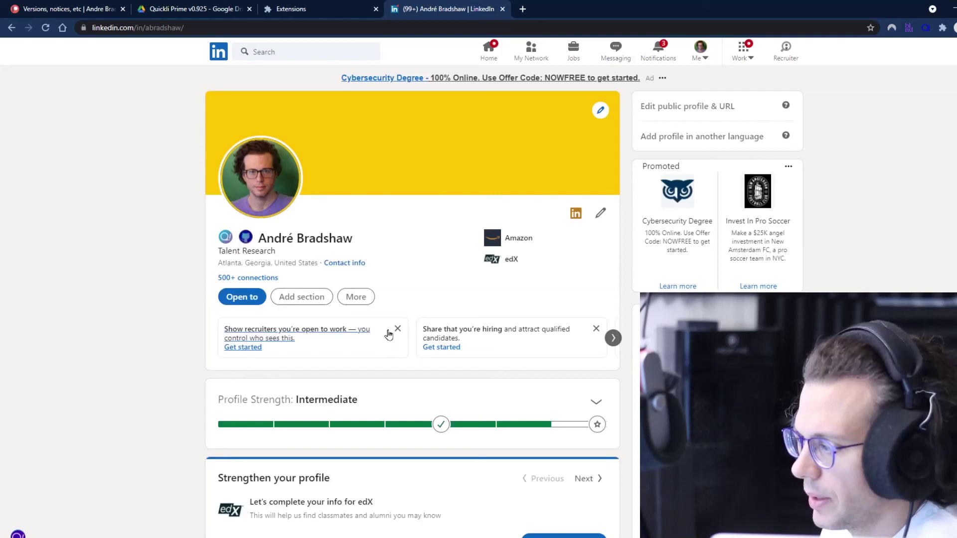